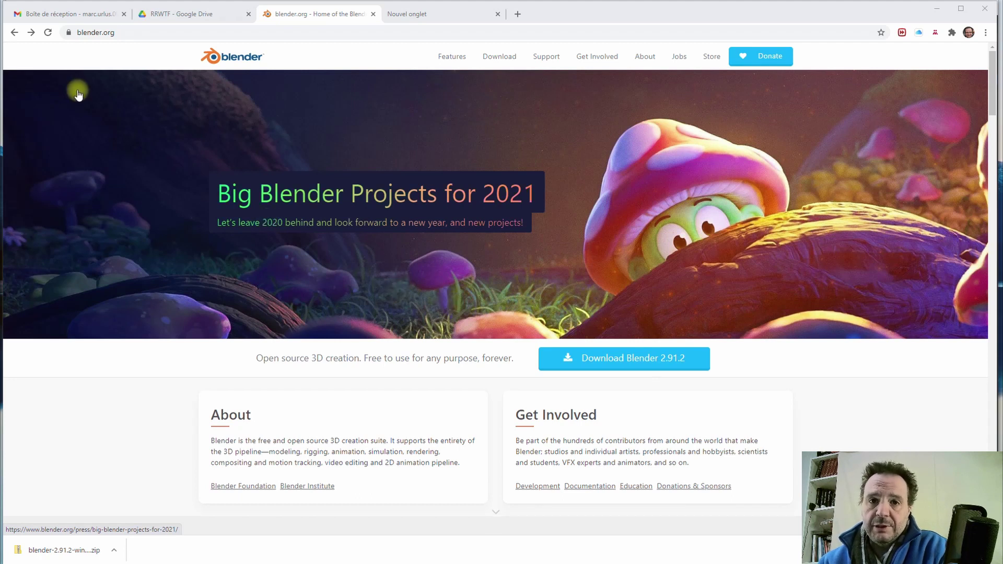
# Open the Blender 2.91.2 download page and list the macOS, Linux and other available versions
pyautogui.click(646, 365)
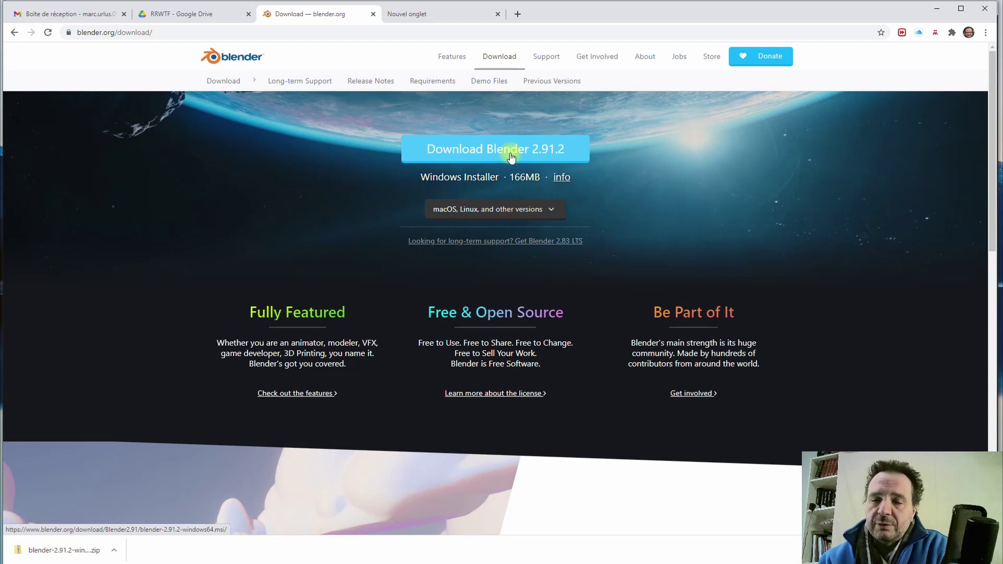
pyautogui.click(478, 208)
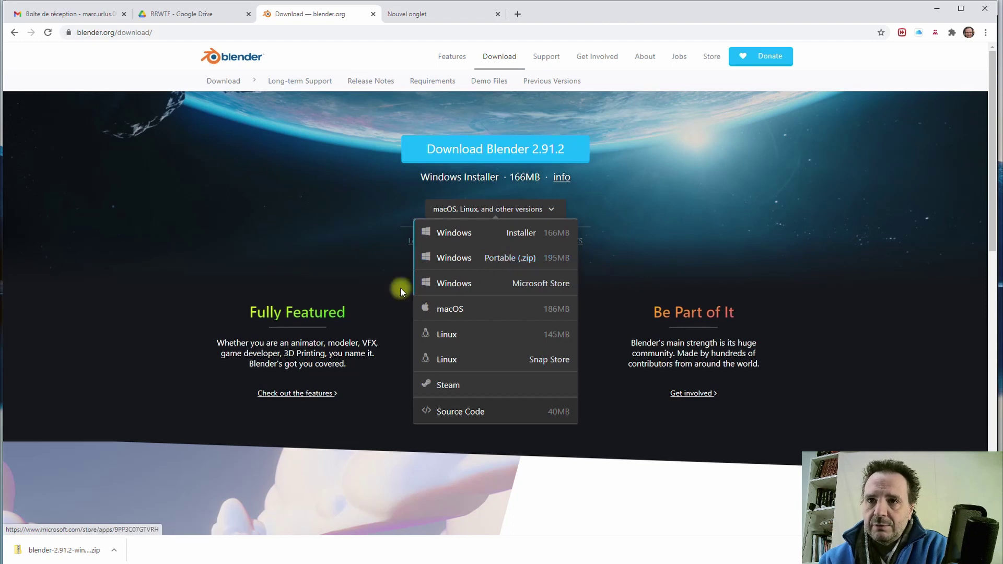
# Extract the blender-2.91.2-windows64 folder from the downloaded zip archive onto the desktop, moving the open windows out of the way
pyautogui.click(114, 549)
pyautogui.click(126, 562)
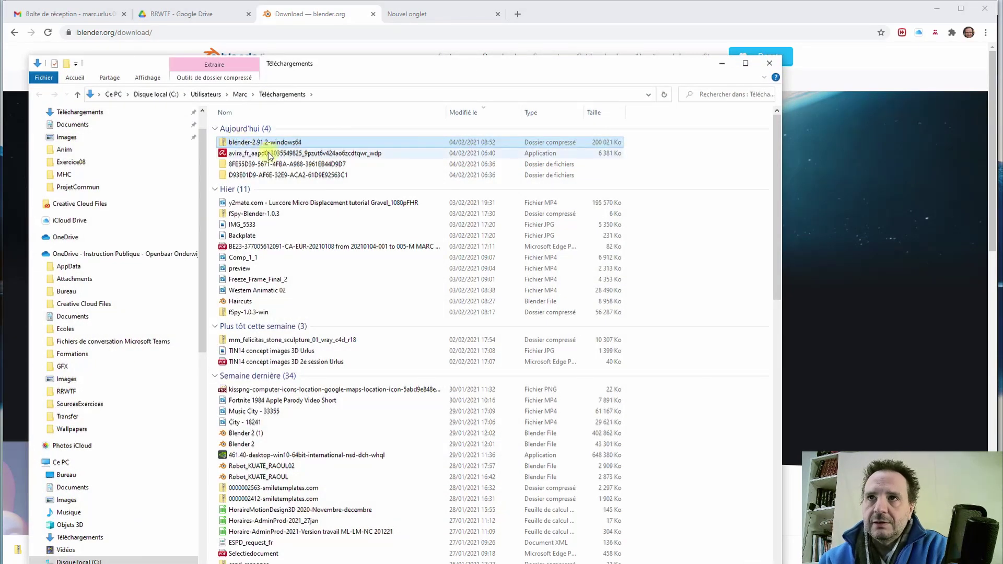
pyautogui.doubleClick(239, 142)
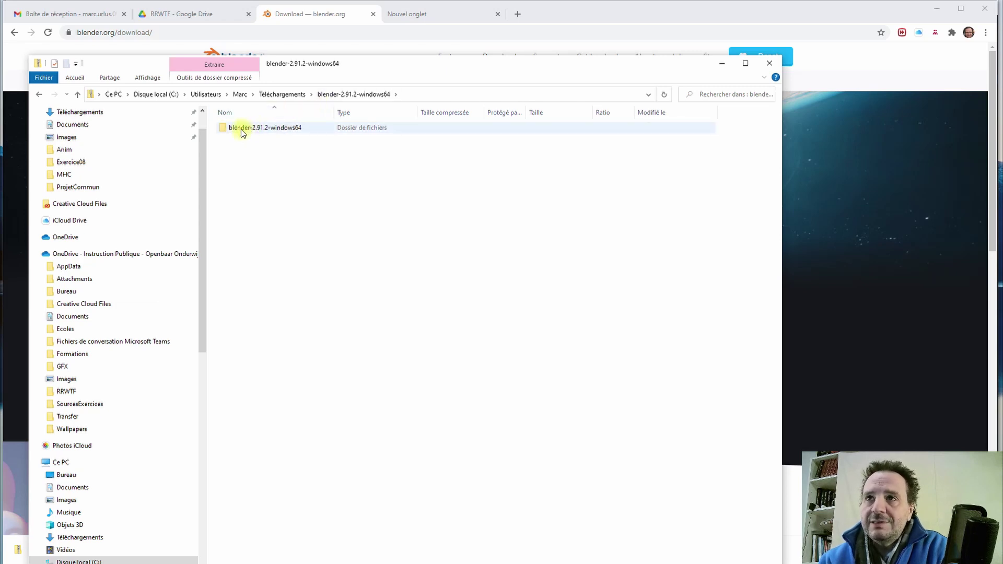
pyautogui.moveTo(906, 21); pyautogui.dragTo(719, 314)
pyautogui.moveTo(825, 8); pyautogui.dragTo(541, 494)
pyautogui.moveTo(230, 129); pyautogui.dragTo(488, 222)
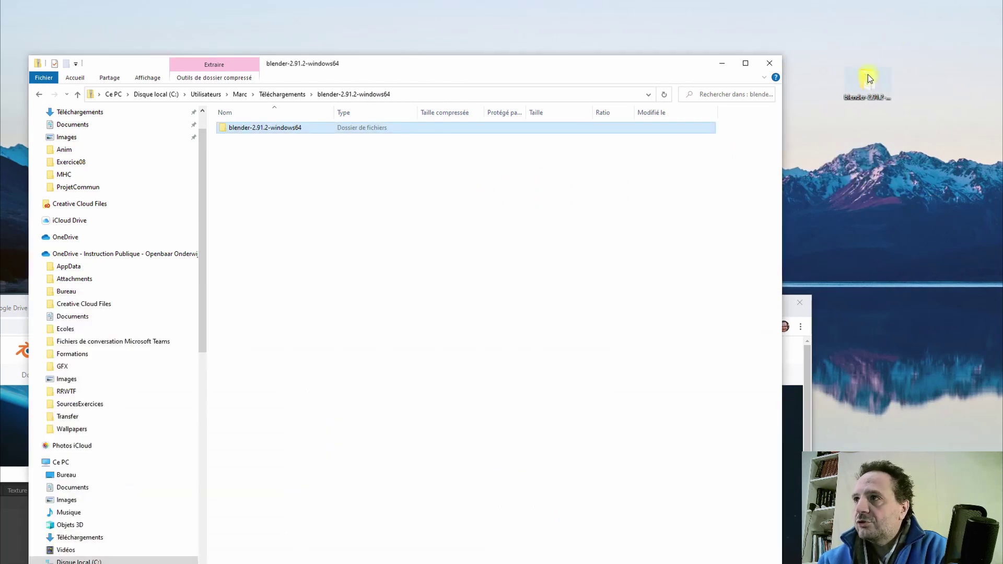
pyautogui.click(769, 63)
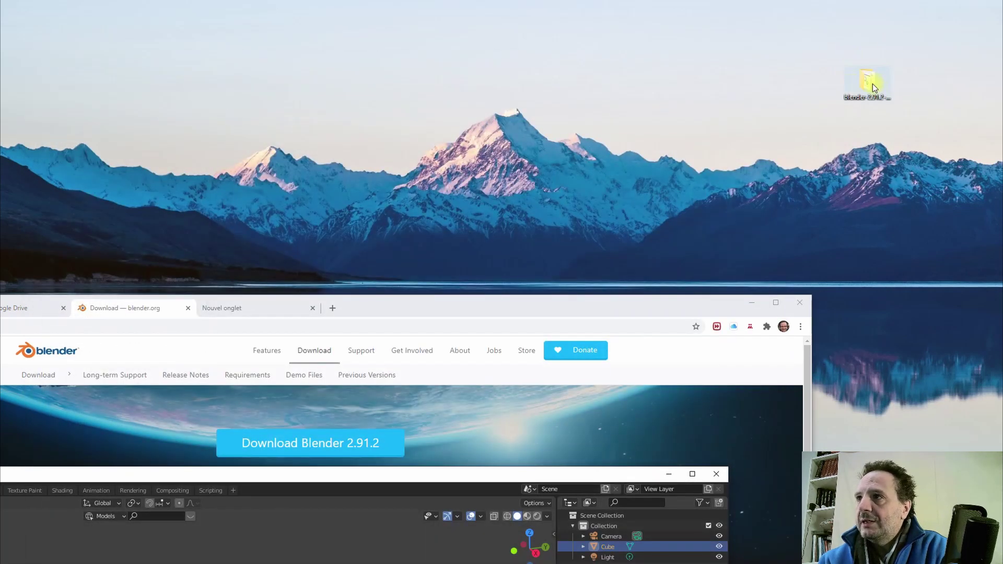
# Launch the blender application from the extracted desktop folder and dismiss its splash screen
pyautogui.doubleClick(867, 84)
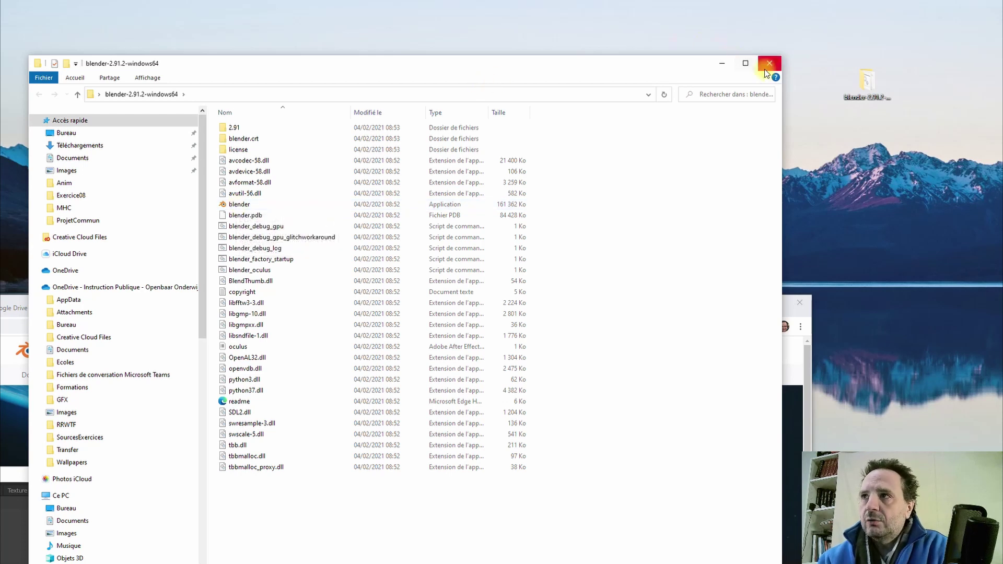
pyautogui.moveTo(418, 67); pyautogui.dragTo(415, 31)
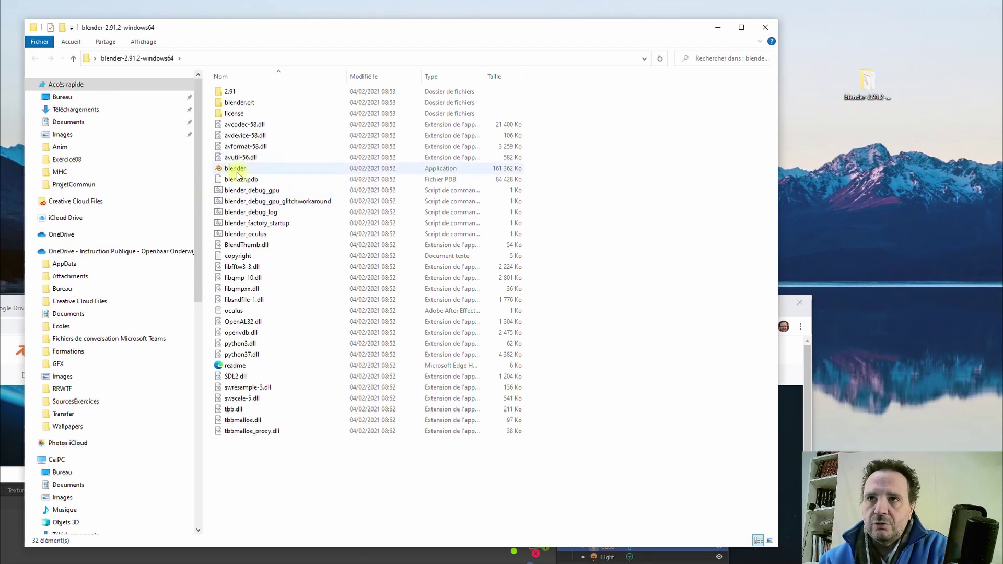
pyautogui.moveTo(237, 174)
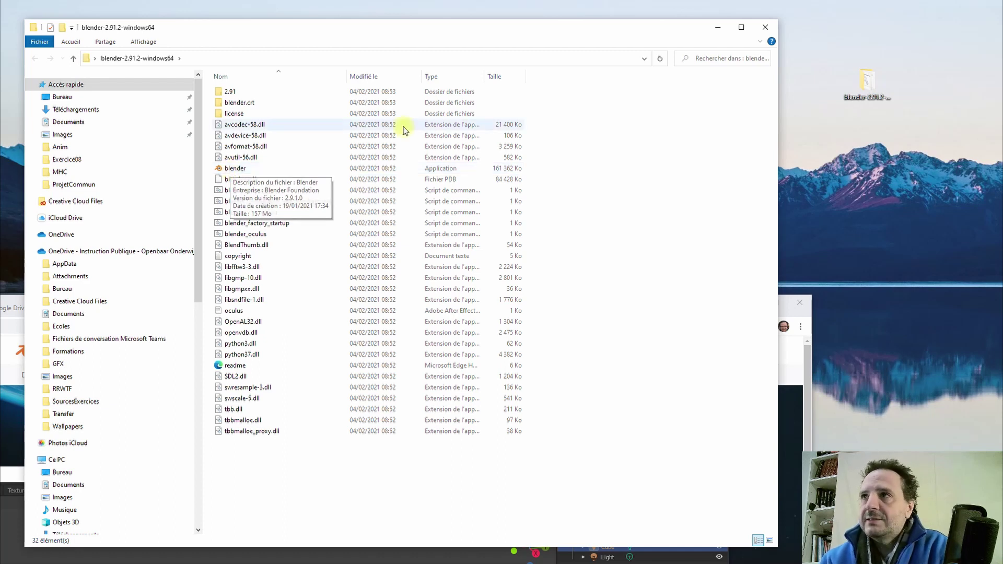
pyautogui.doubleClick(232, 168)
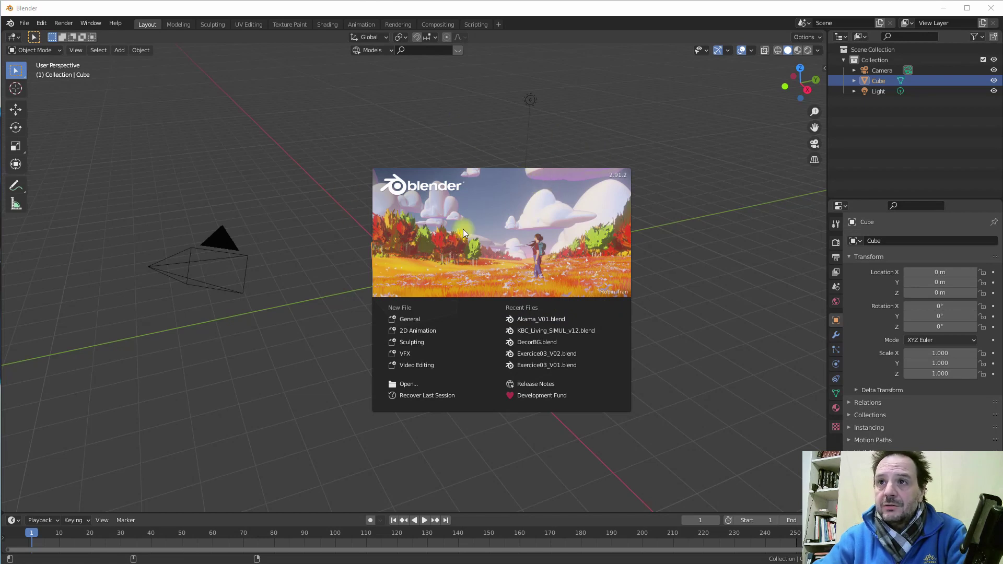
pyautogui.click(367, 115)
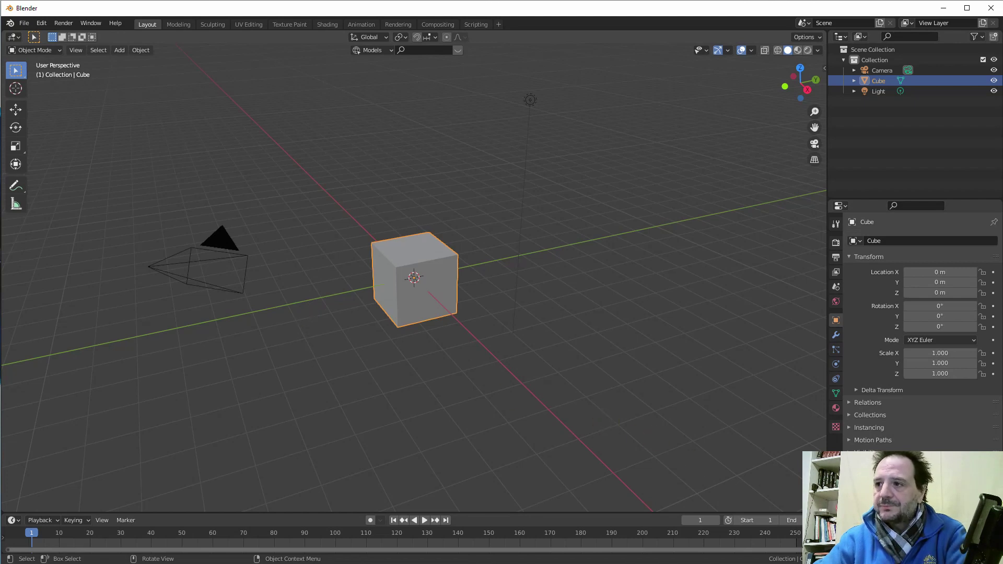
# Examine the default cube scene by orbiting, zooming and panning the 3D viewport
pyautogui.moveTo(312, 318); pyautogui.dragTo(445, 383, button='middle')
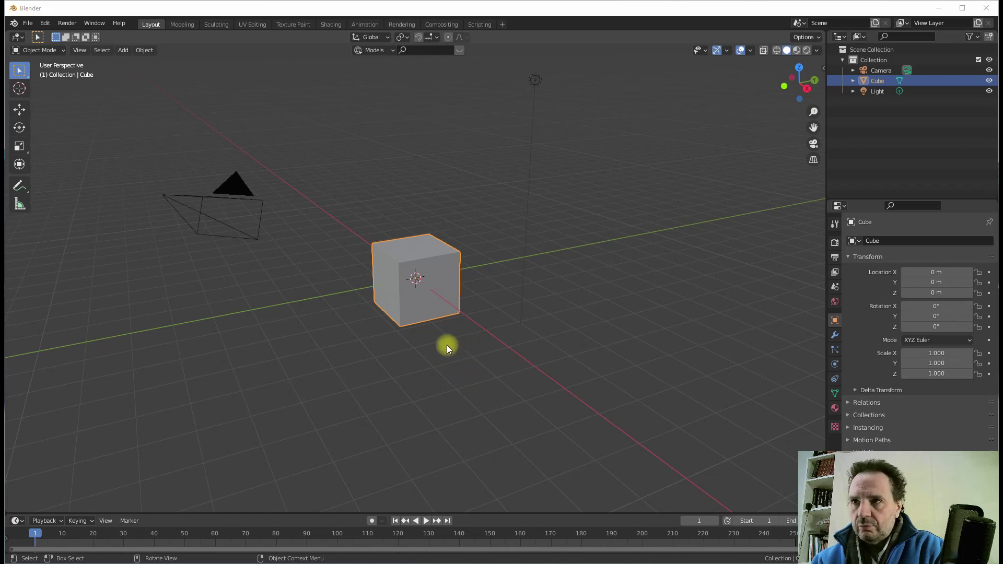
pyautogui.moveTo(443, 349)
pyautogui.mouseDown(button='middle')
pyautogui.moveTo(479, 346)
pyautogui.moveTo(410, 354)
pyautogui.moveTo(522, 341)
pyautogui.moveTo(454, 351)
pyautogui.mouseUp(button='middle')
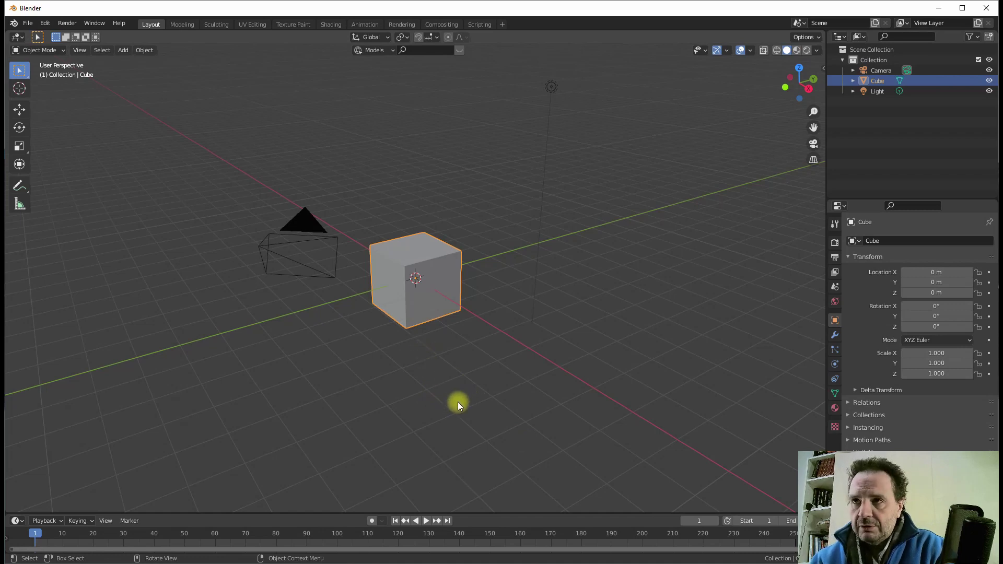
pyautogui.moveTo(472, 379)
pyautogui.mouseDown(button='middle')
pyautogui.moveTo(424, 373)
pyautogui.moveTo(456, 370)
pyautogui.mouseUp(button='middle')
pyautogui.scroll(2, 456, 365)
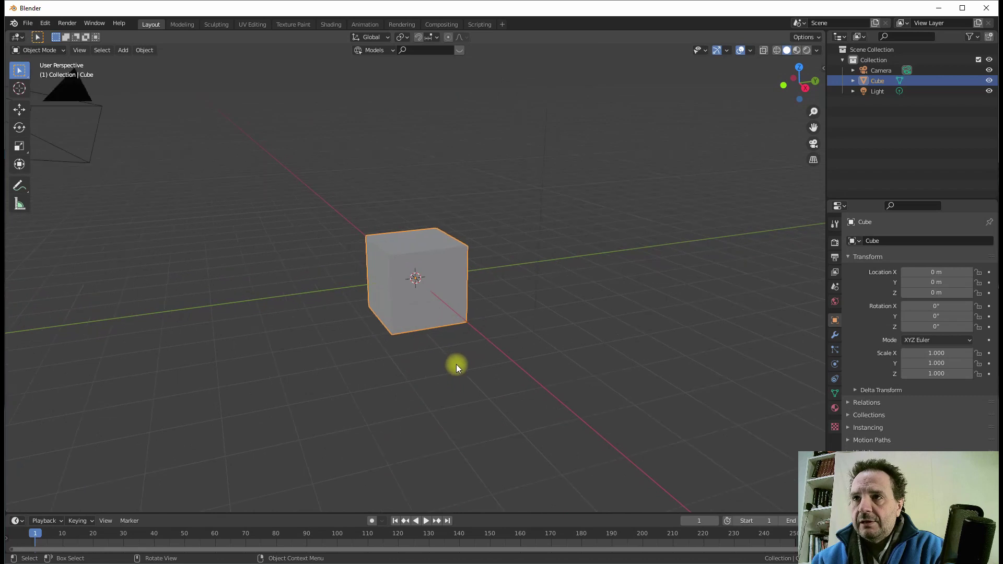
pyautogui.scroll(-5, 456, 365)
pyautogui.scroll(3, 453, 366)
pyautogui.scroll(4, 451, 369)
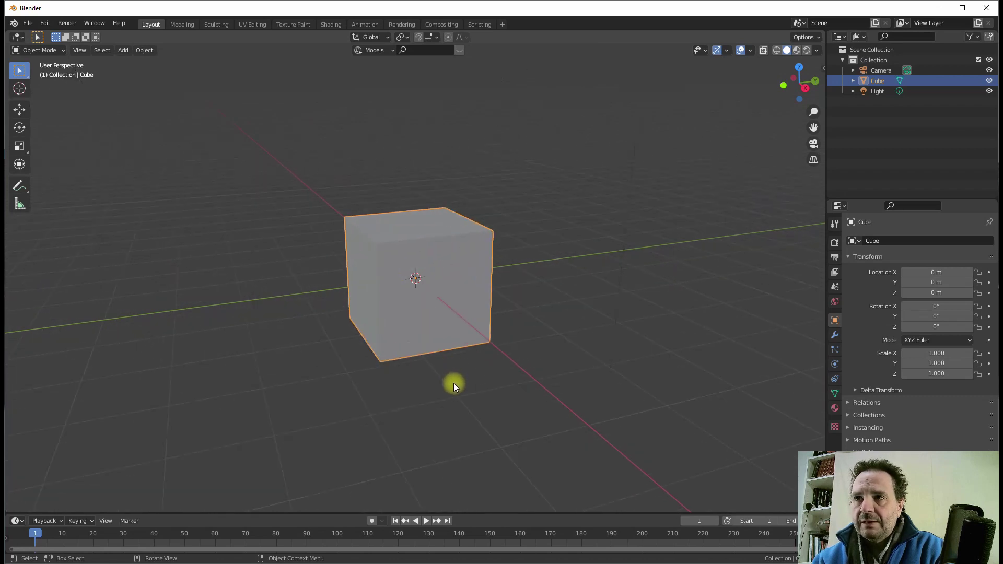
pyautogui.scroll(-2, 453, 384)
pyautogui.press('shift')
pyautogui.keyDown('shift'); pyautogui.moveTo(453, 397); pyautogui.dragTo(410, 436, button='middle'); pyautogui.keyUp('shift')
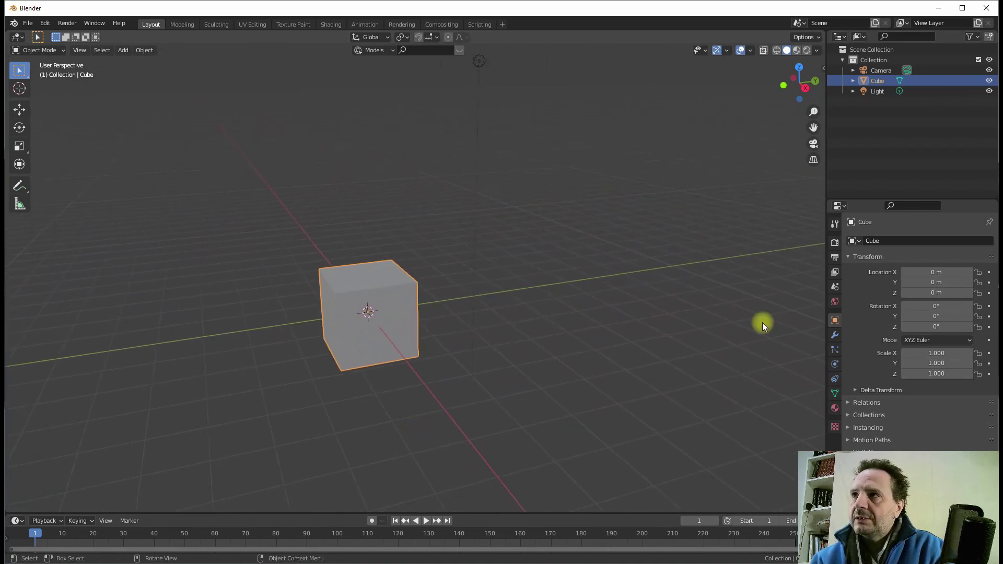
# Examine the scene with the viewport navigation gizmos, look through the camera, and return to the user perspective
pyautogui.moveTo(799, 81); pyautogui.dragTo(684, 64)
pyautogui.moveTo(527, 59); pyautogui.dragTo(480, 51)
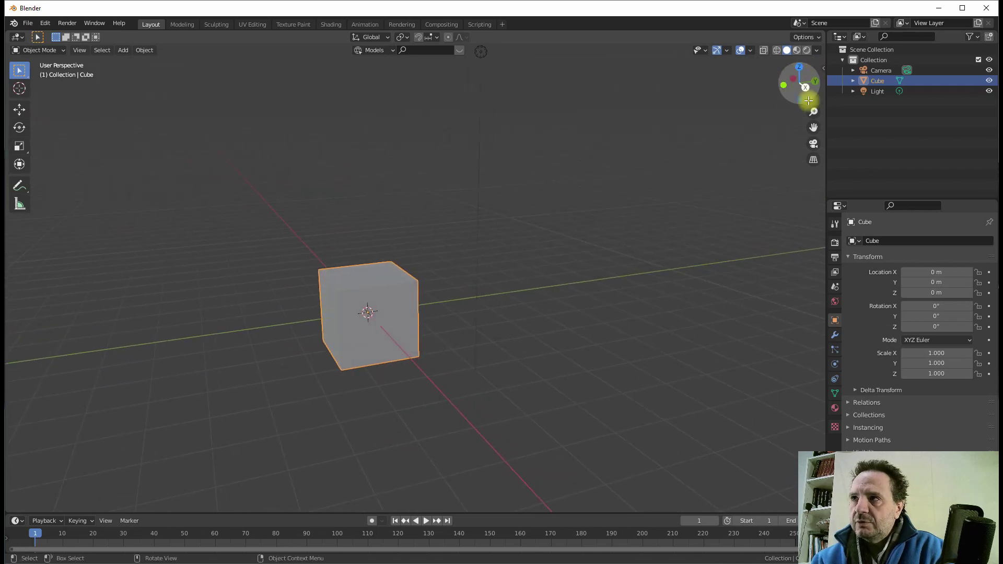
pyautogui.moveTo(814, 112); pyautogui.dragTo(789, 115)
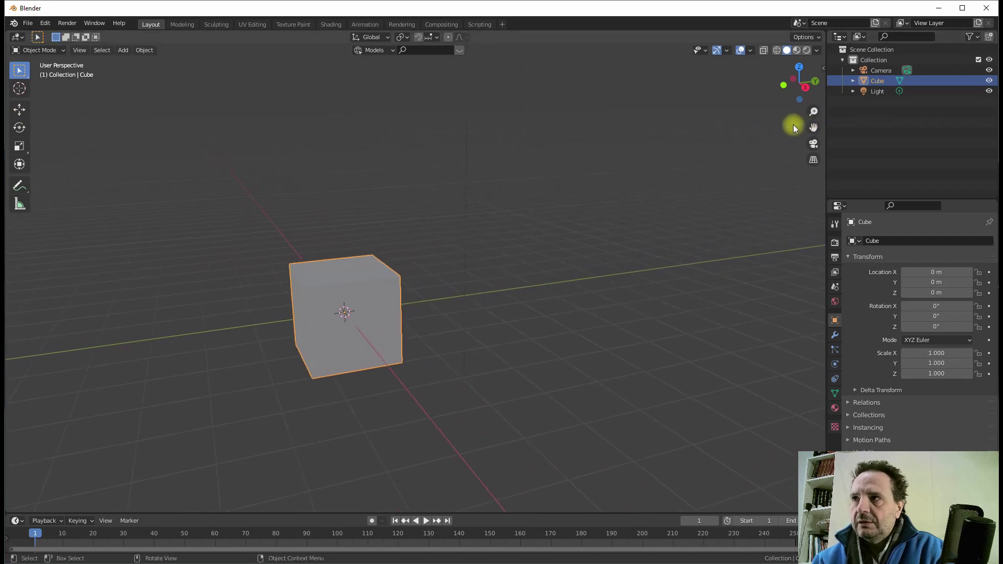
pyautogui.click(813, 142)
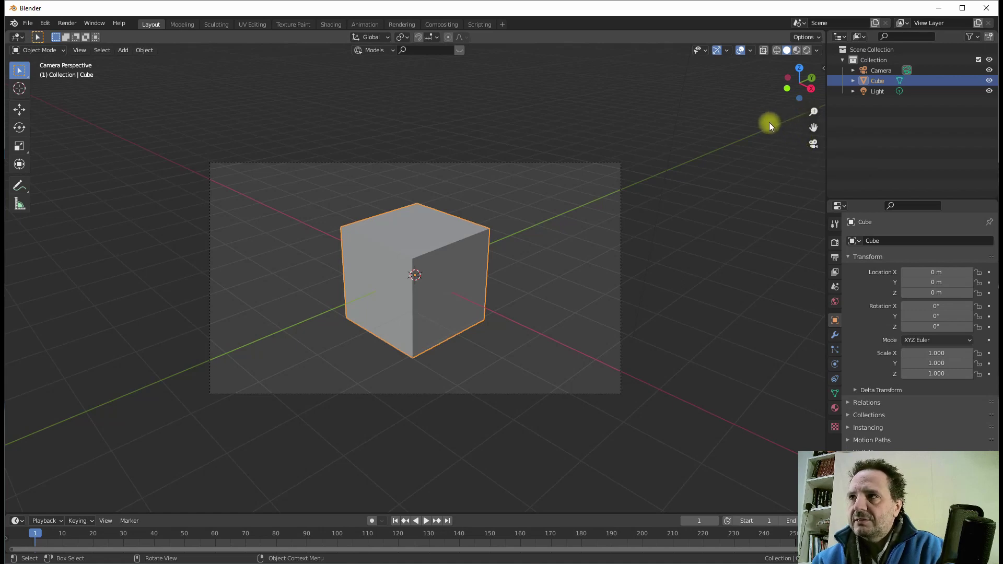
pyautogui.press('KP_0')
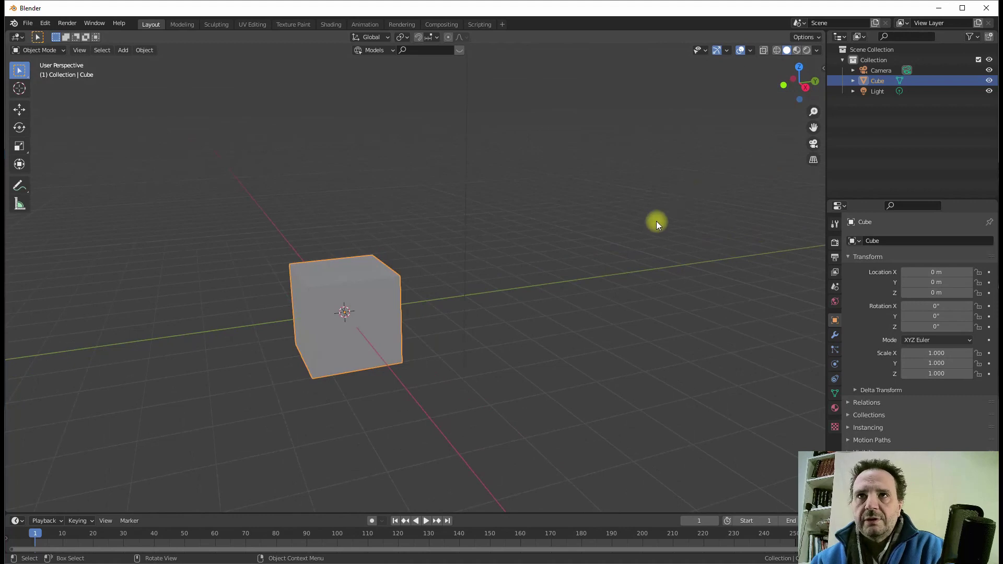
pyautogui.scroll(-4, 472, 203)
pyautogui.scroll(1, 475, 204)
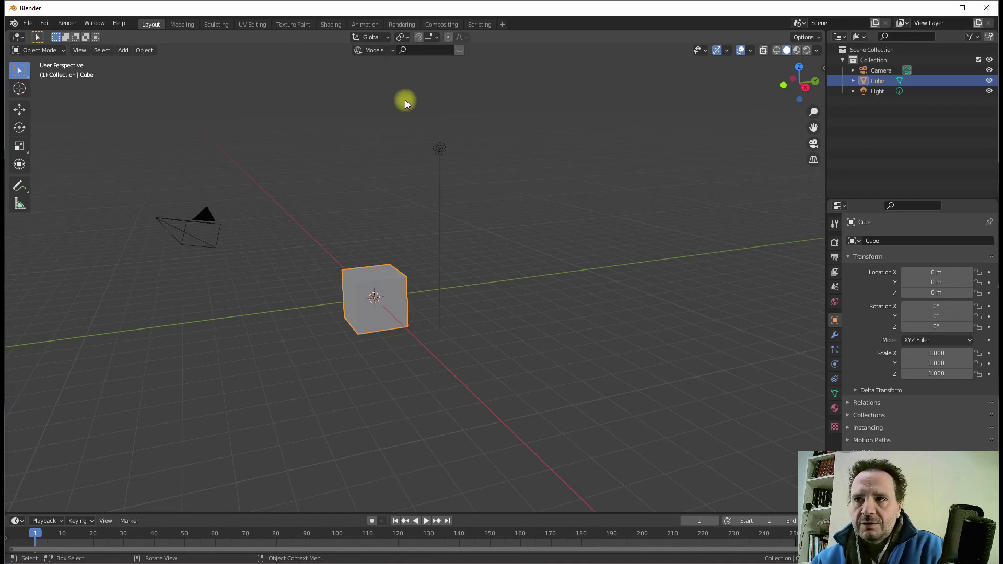
pyautogui.moveTo(401, 133); pyautogui.dragTo(422, 147, button='middle')
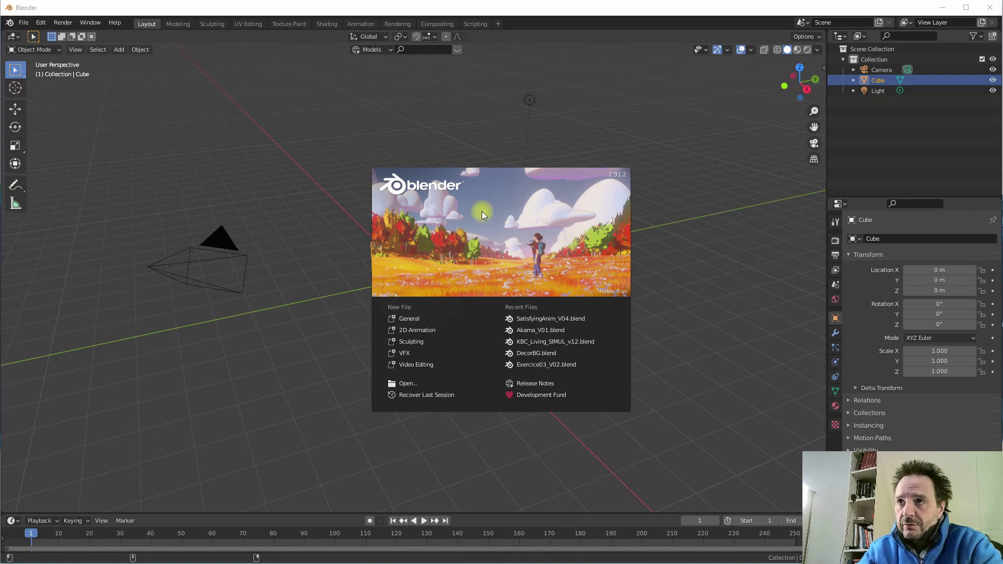
# Dismiss the splash screen and enlarge the Outliner area in both height and width
pyautogui.click(403, 137)
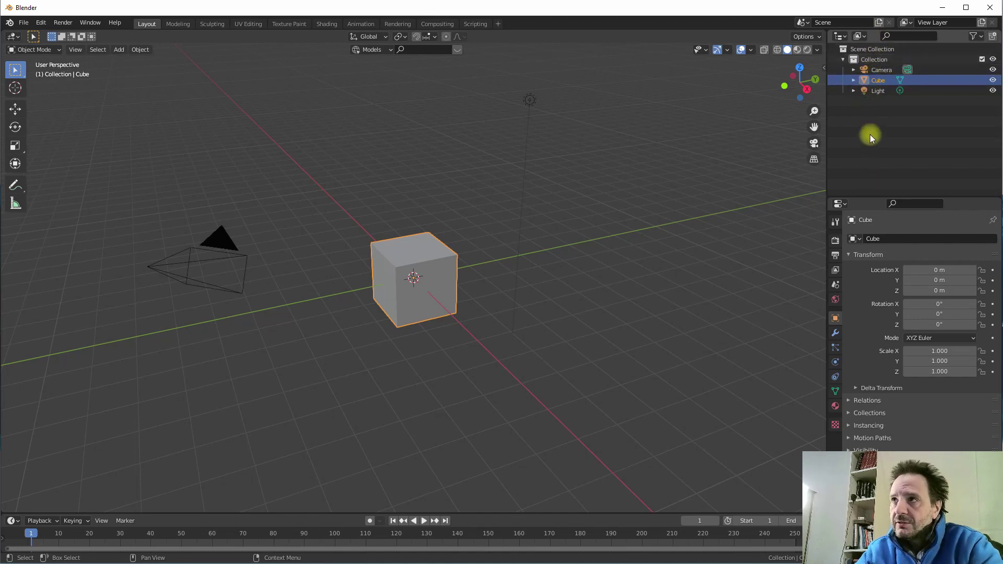
pyautogui.moveTo(880, 198); pyautogui.dragTo(880, 250)
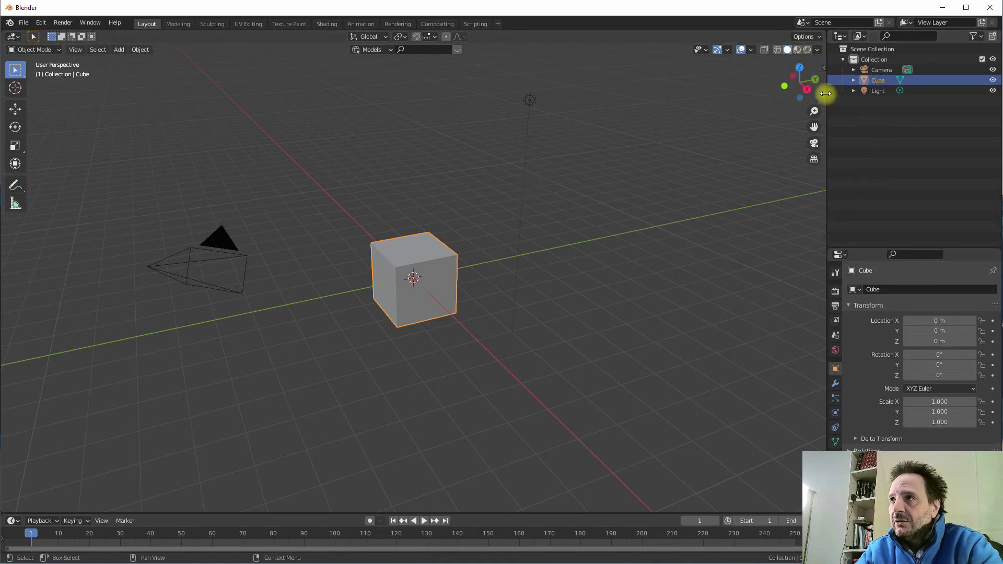
pyautogui.moveTo(826, 94); pyautogui.dragTo(807, 93)
# Select the camera, cube and light in turn in the Outliner to identify each object in the viewport
pyautogui.click(869, 69)
pyautogui.click(856, 80)
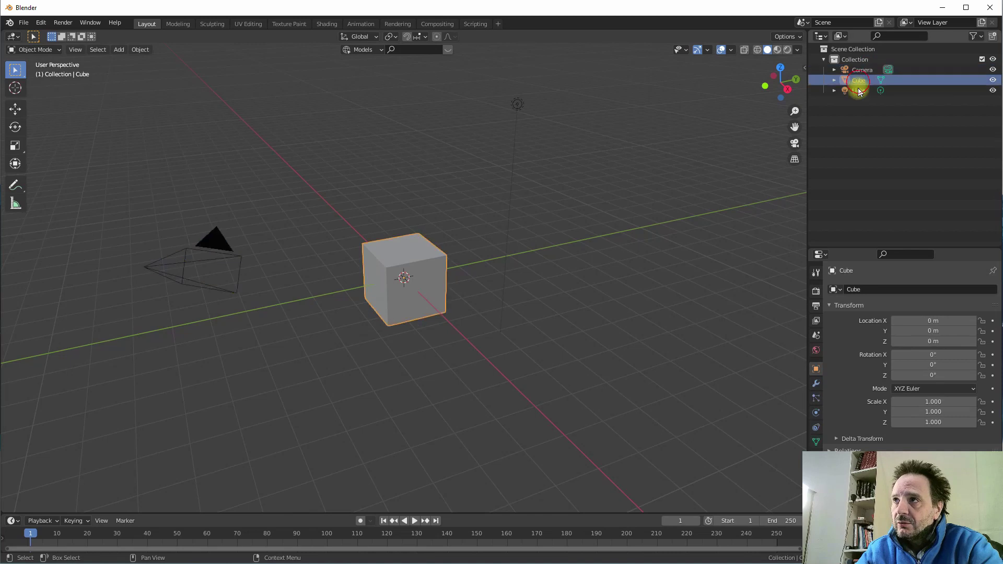
pyautogui.click(859, 90)
pyautogui.click(856, 79)
pyautogui.click(856, 70)
pyautogui.click(857, 80)
pyautogui.click(857, 90)
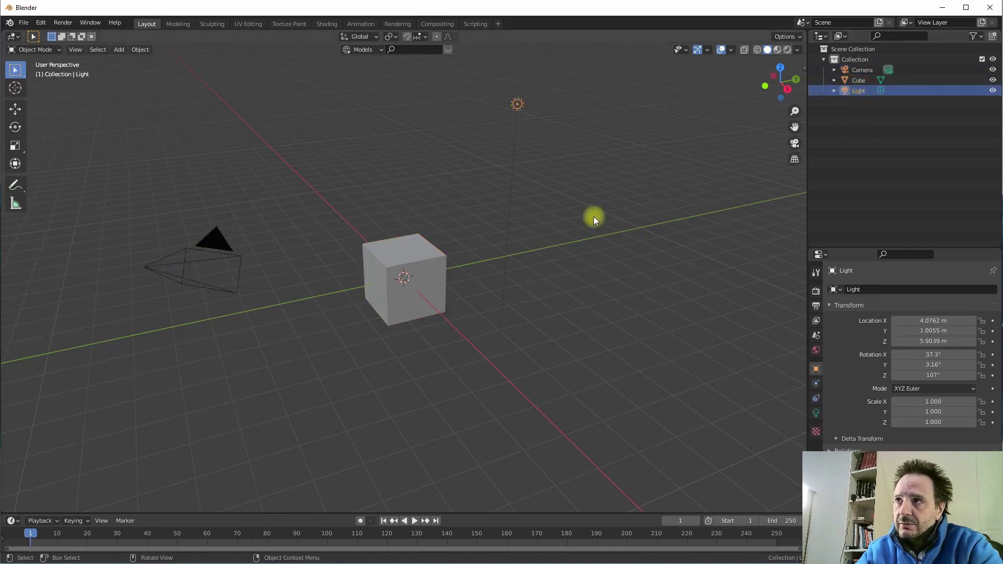
pyautogui.click(859, 71)
pyautogui.click(856, 80)
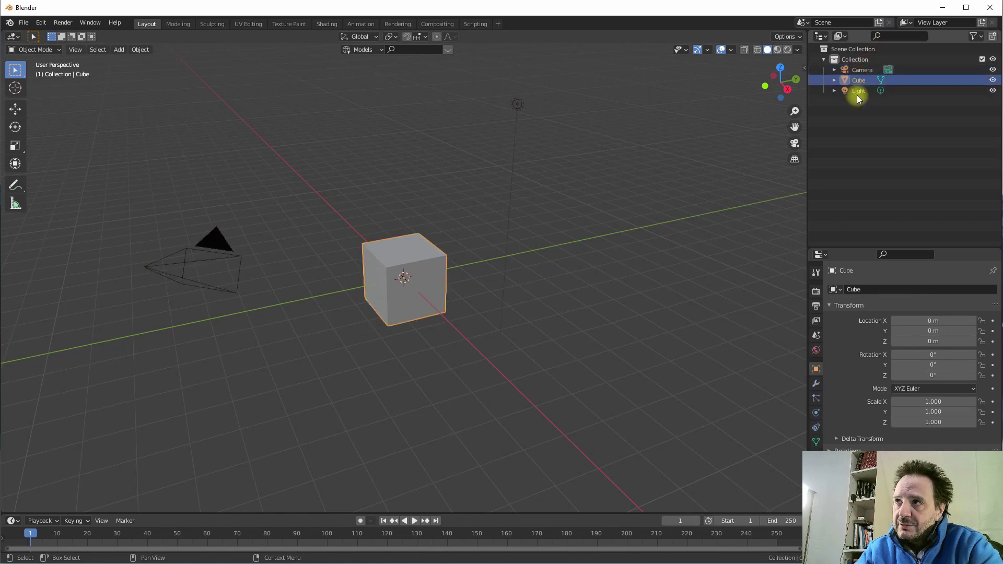
# Select the light and the cube together and delete both from the scene
pyautogui.click(857, 91)
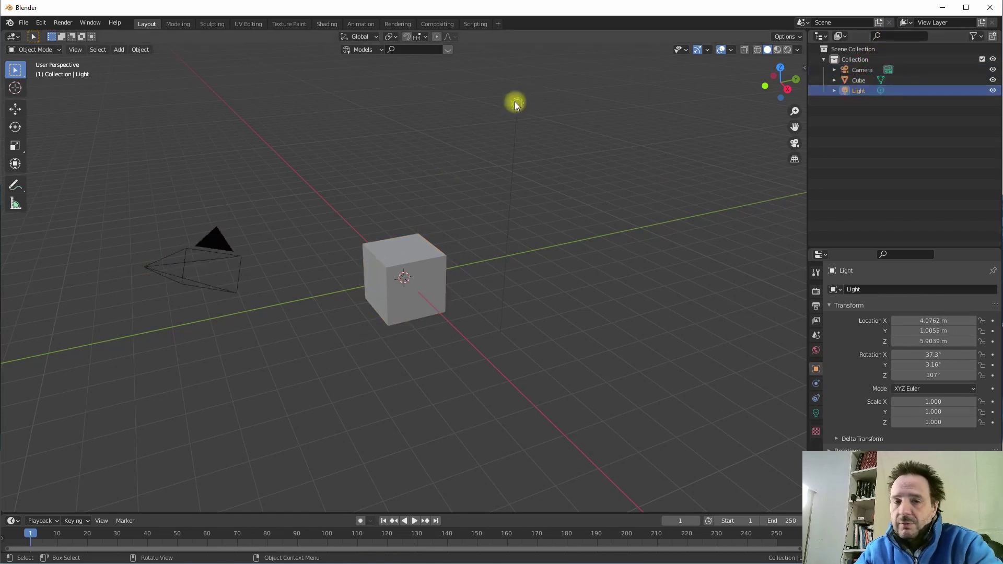
pyautogui.keyDown('shift'); pyautogui.click(412, 261); pyautogui.keyUp('shift')
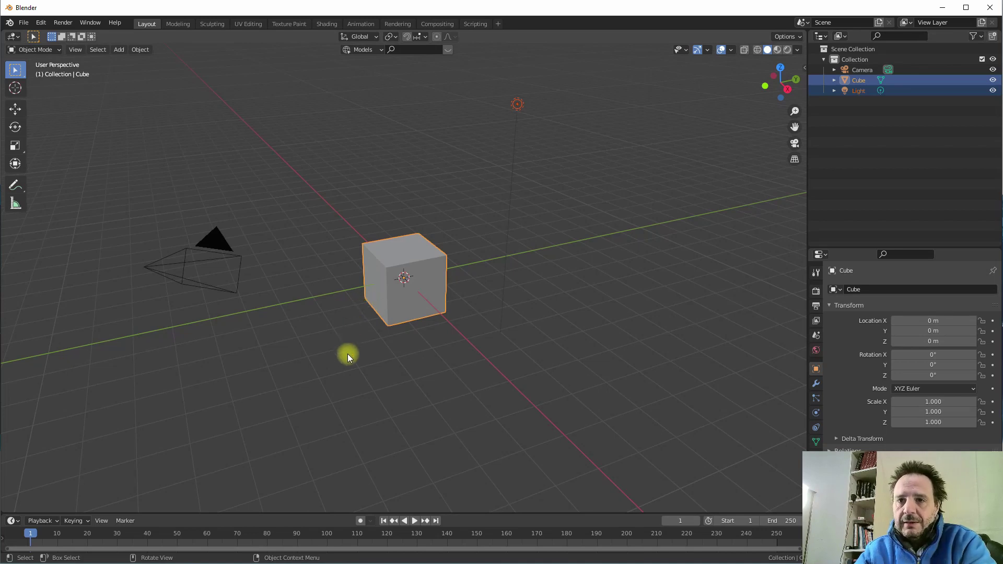
pyautogui.press('x')
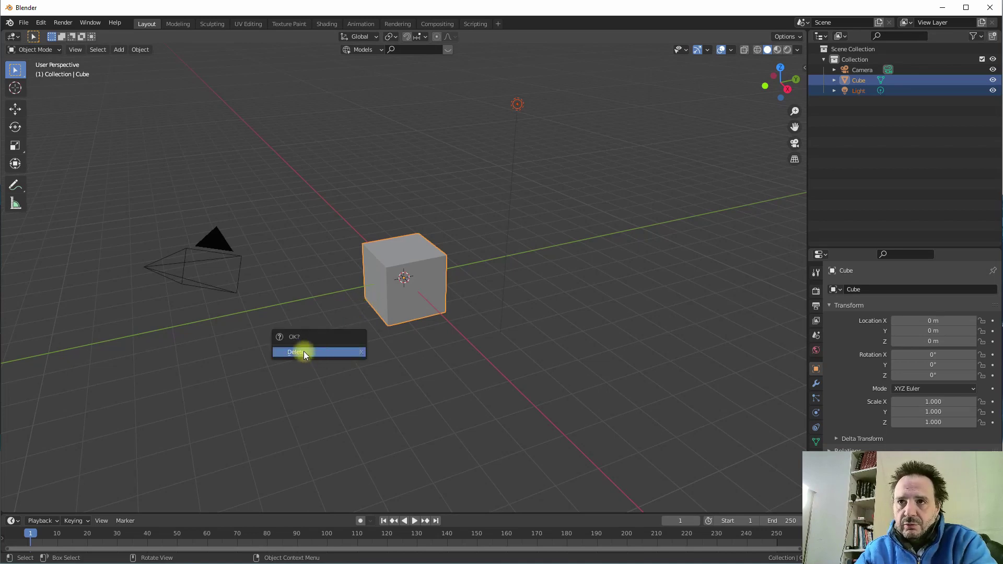
pyautogui.click(296, 353)
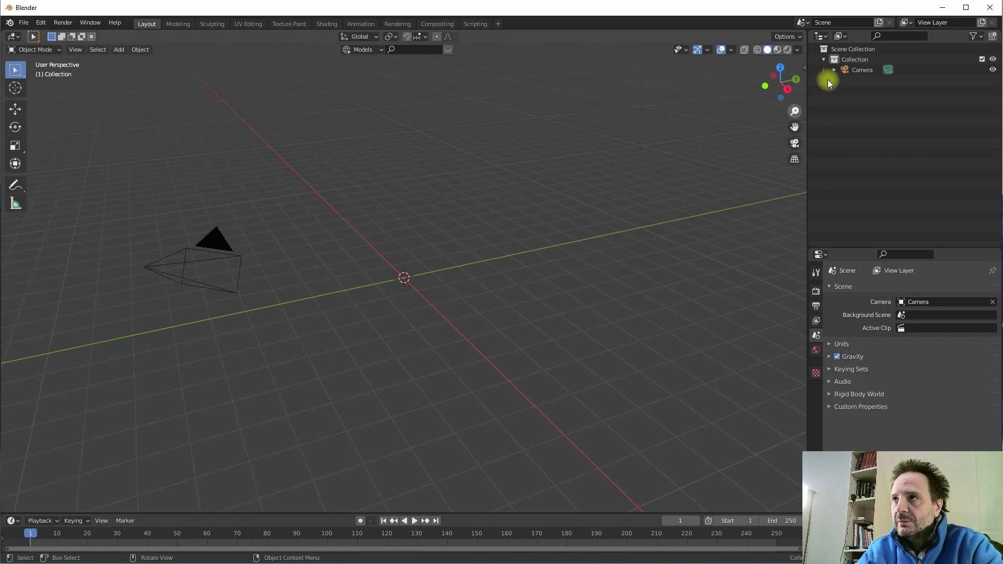
# Rename the default collection to CAM&Light and exclude it from the view layer
pyautogui.doubleClick(852, 60)
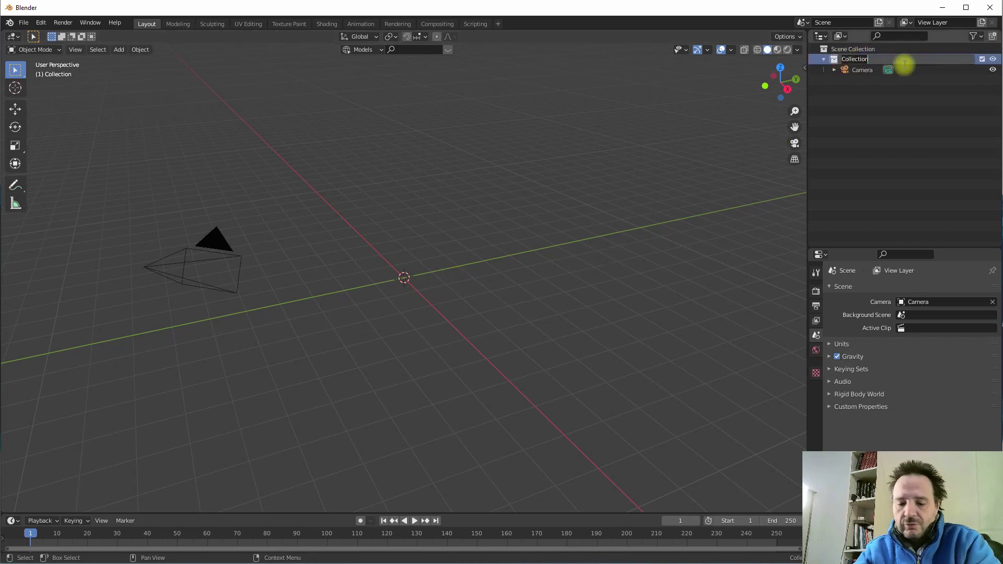
pyautogui.write('CAM&Light')
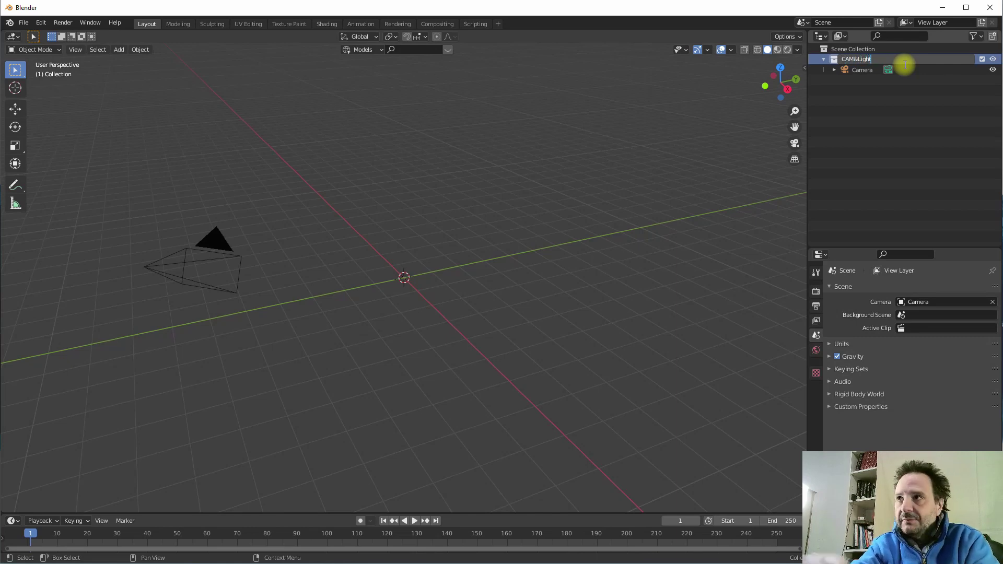
pyautogui.press('Return')
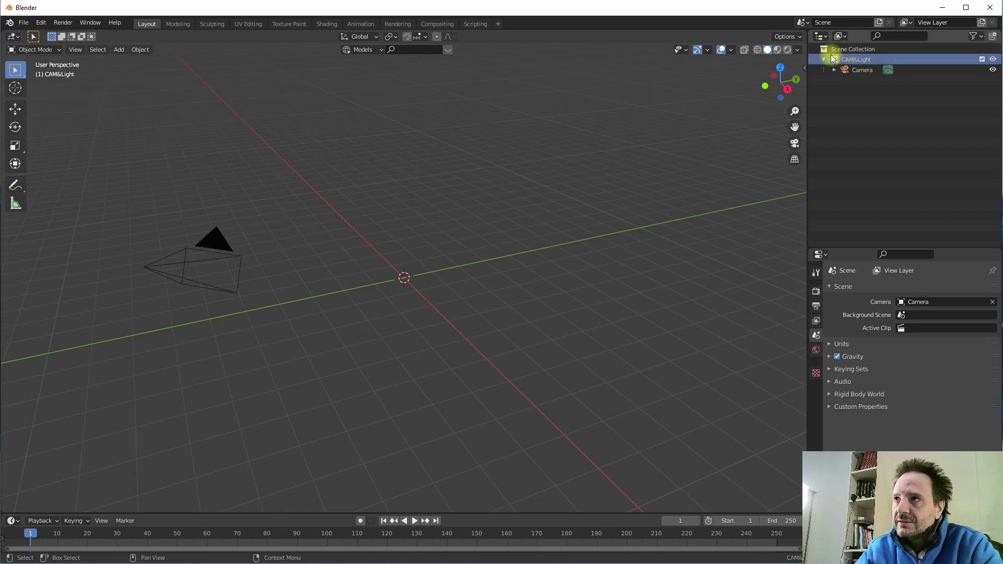
pyautogui.click(982, 60)
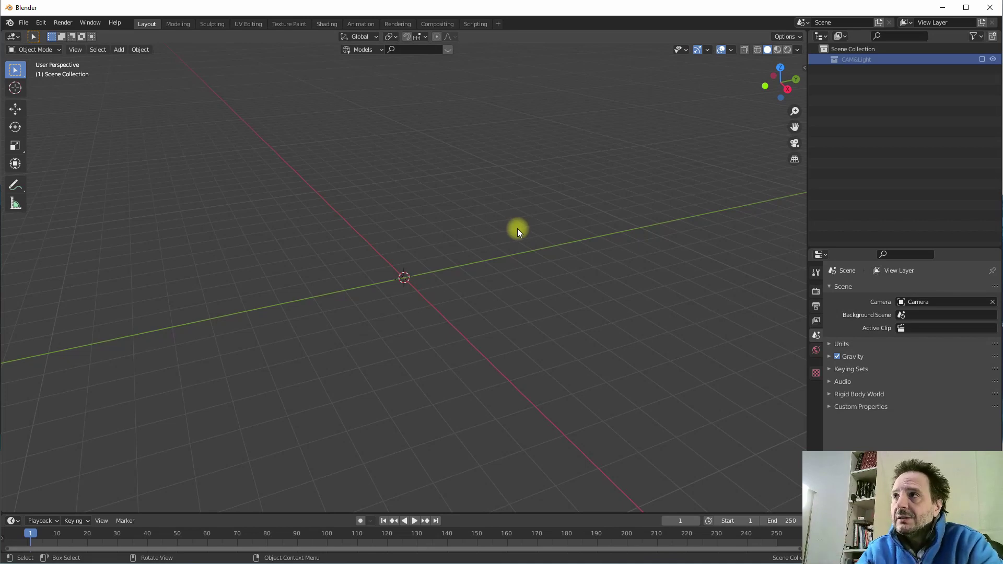
# Include the CAM&Light collection in the view layer again and select the camera inside it
pyautogui.click(981, 59)
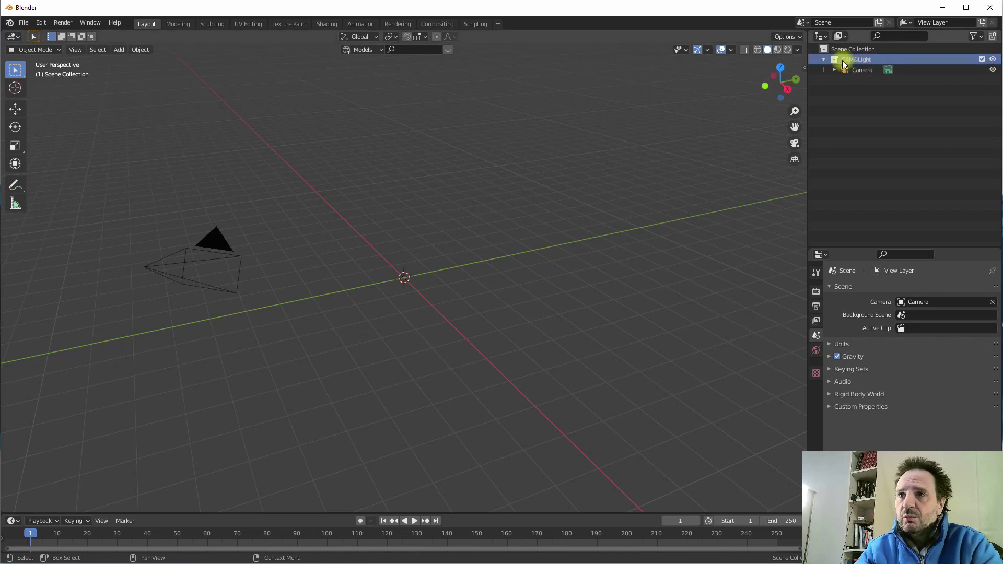
pyautogui.click(857, 69)
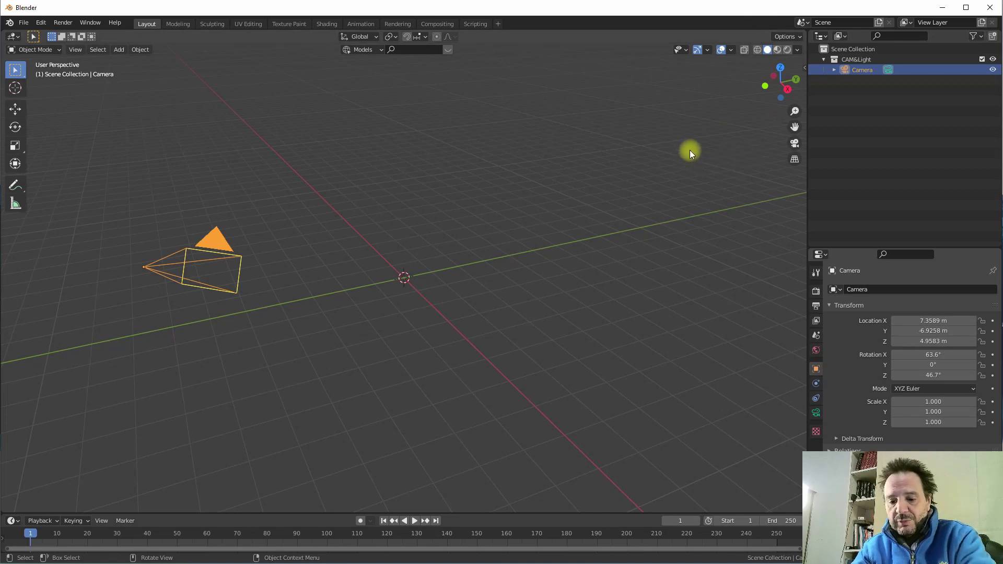
# Show the viewport sidebar, examine its Tool, View and BlenderKit sections, and practise revealing and hiding it
pyautogui.press('n')
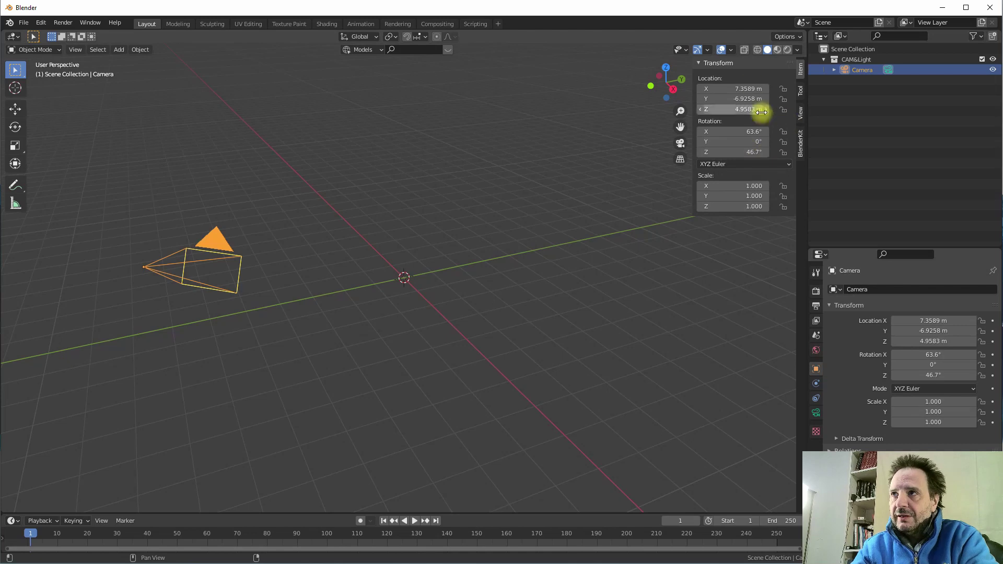
pyautogui.click(799, 90)
pyautogui.click(798, 119)
pyautogui.click(799, 139)
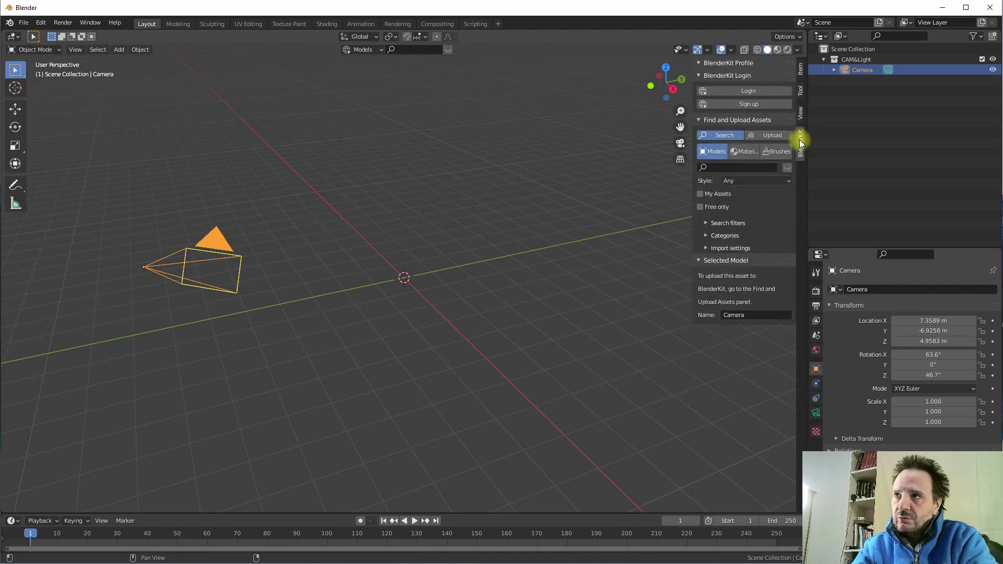
pyautogui.click(799, 112)
pyautogui.click(801, 91)
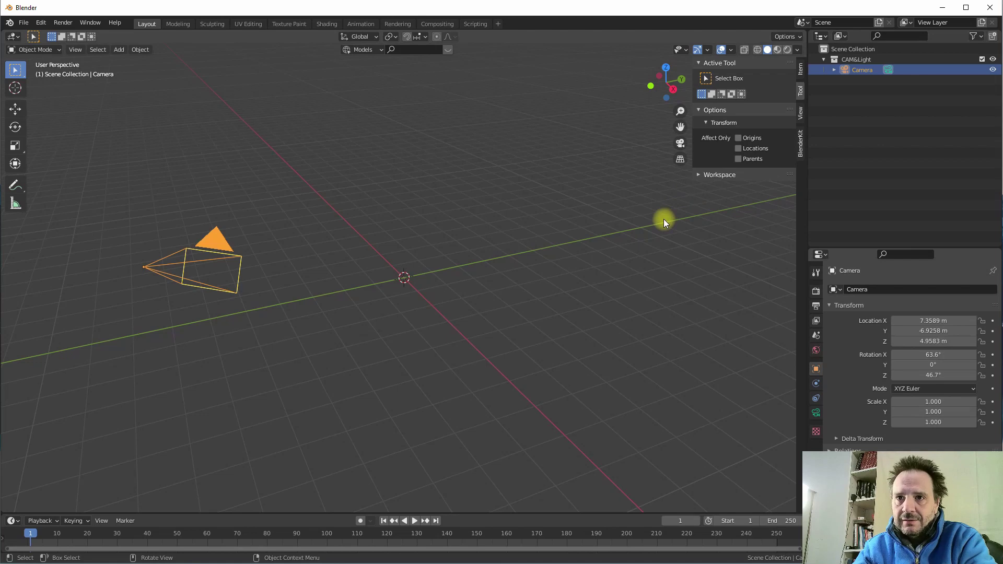
pyautogui.press('n')
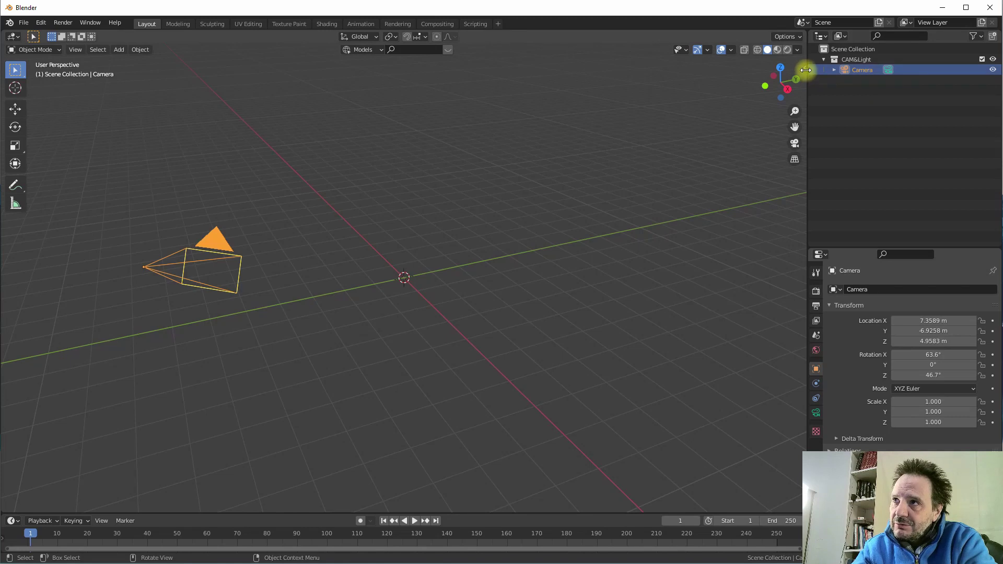
pyautogui.moveTo(803, 67)
pyautogui.mouseDown()
pyautogui.moveTo(777, 67)
pyautogui.moveTo(795, 67)
pyautogui.mouseUp()
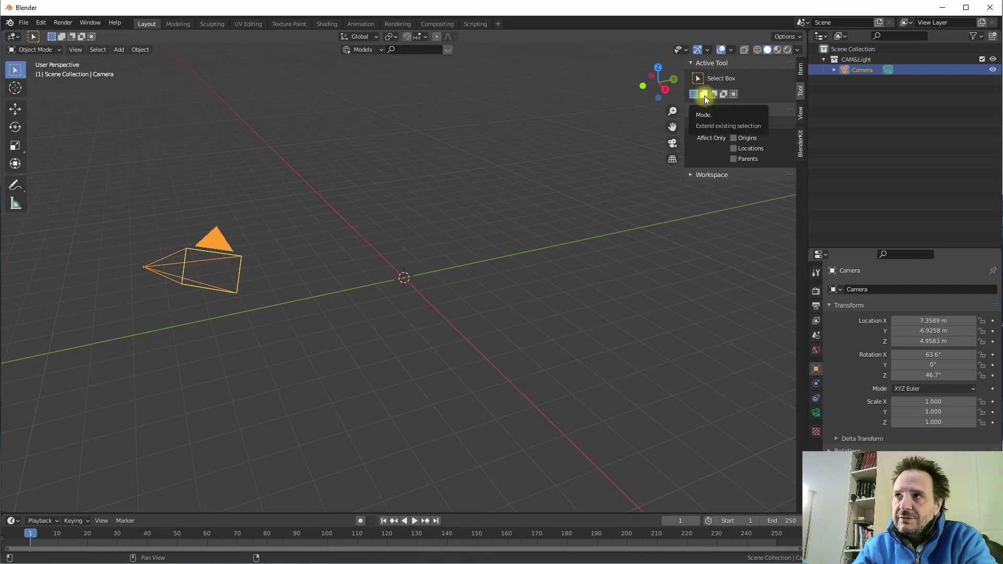
pyautogui.press('n')
pyautogui.press('n')
pyautogui.press('n')
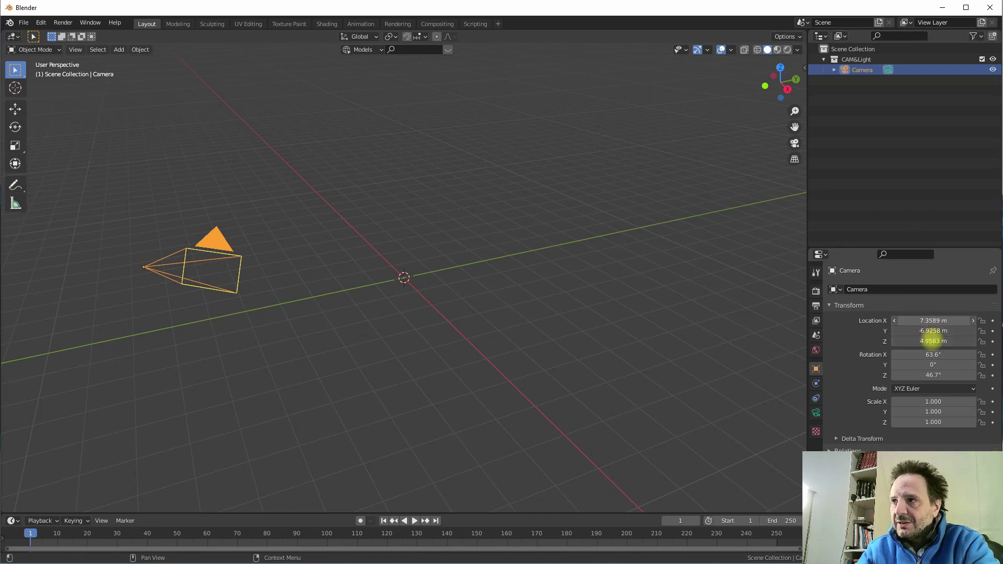
# Set the camera's X, Y and Z location to 0 m in one edit
pyautogui.moveTo(931, 341); pyautogui.dragTo(939, 320)
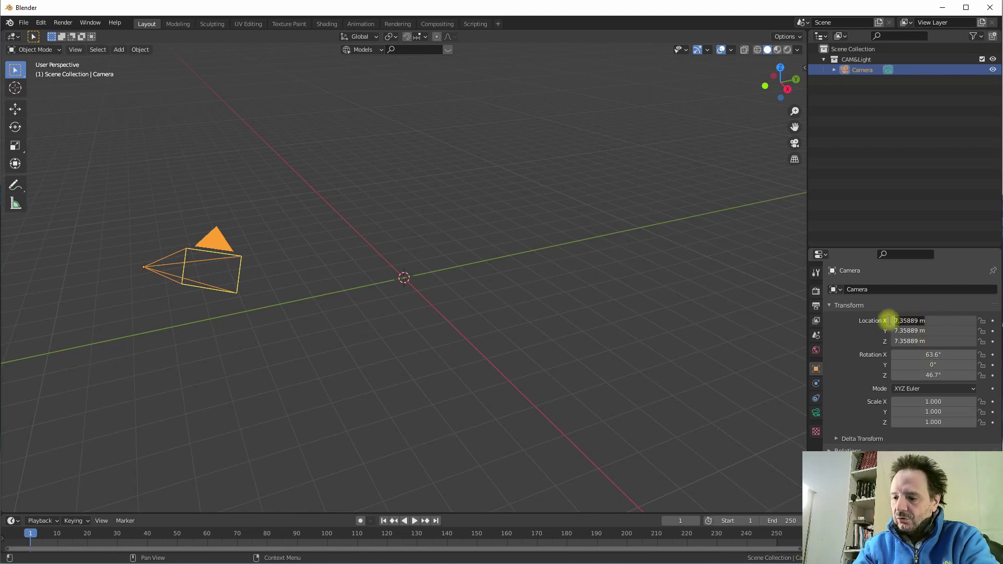
pyautogui.hotkey('ctrl', 'a')
pyautogui.write('0')
pyautogui.press('Return')
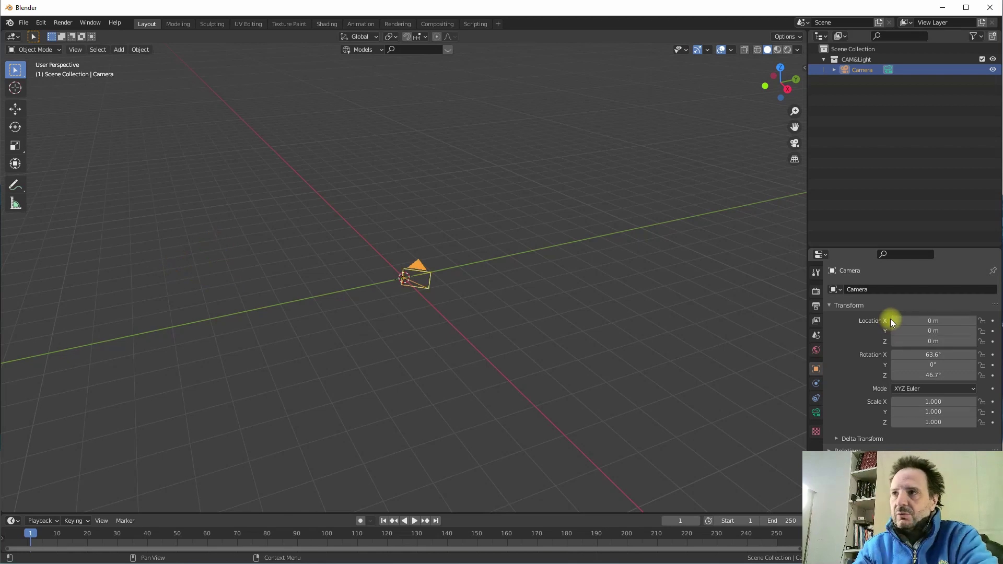
# Reset the camera's rotation to 0° on all three axes and set its X rotation to 90°
pyautogui.moveTo(945, 378); pyautogui.dragTo(950, 354)
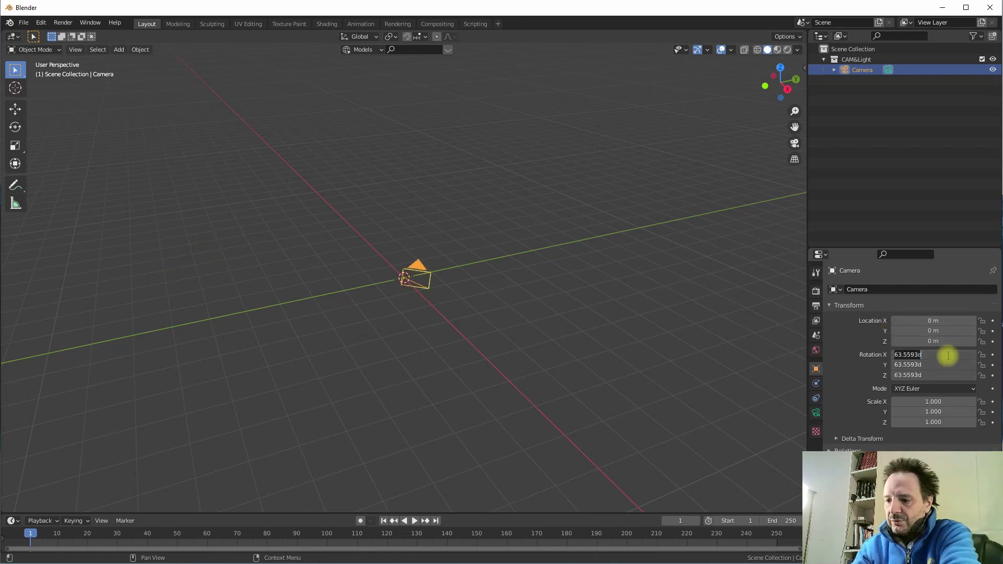
pyautogui.write('0')
pyautogui.press('Return')
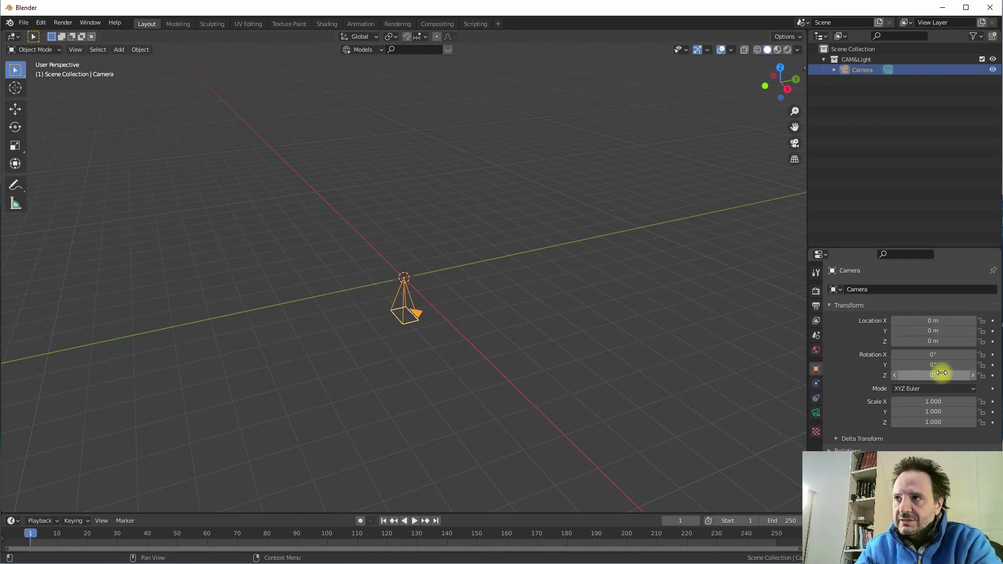
pyautogui.click(922, 355)
pyautogui.write('90')
pyautogui.press('Return')
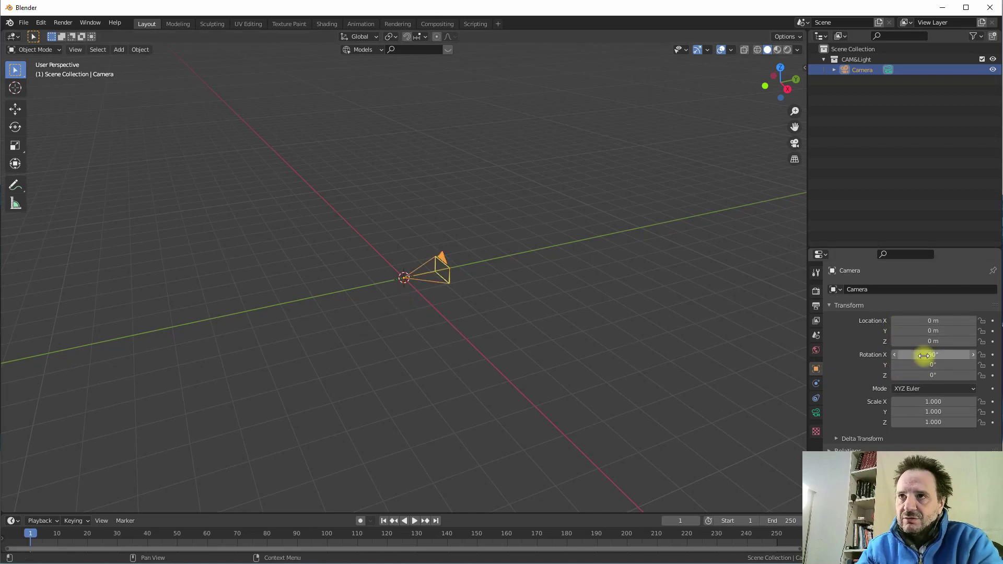
pyautogui.scroll(4, 432, 275)
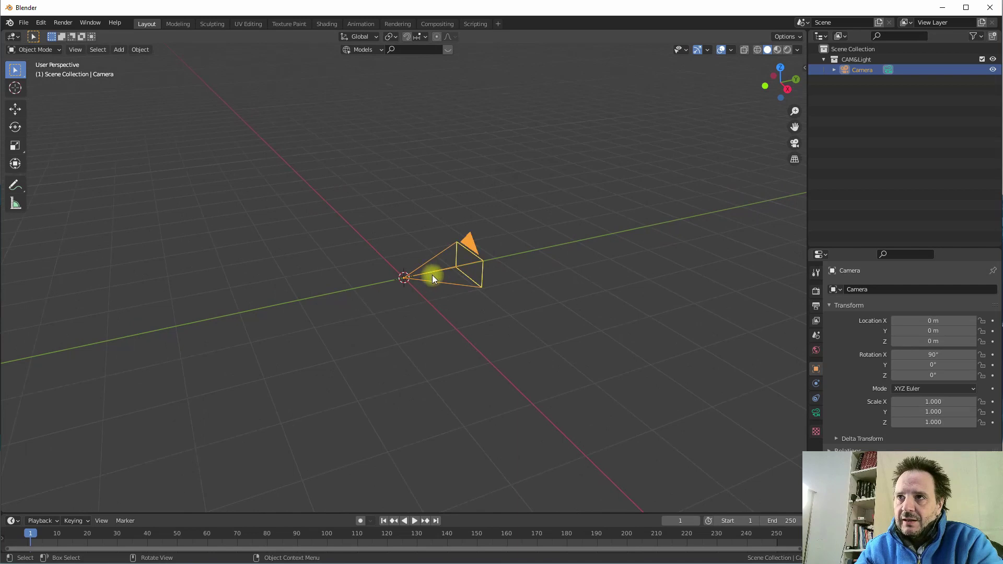
pyautogui.moveTo(462, 267); pyautogui.dragTo(404, 300, button='middle')
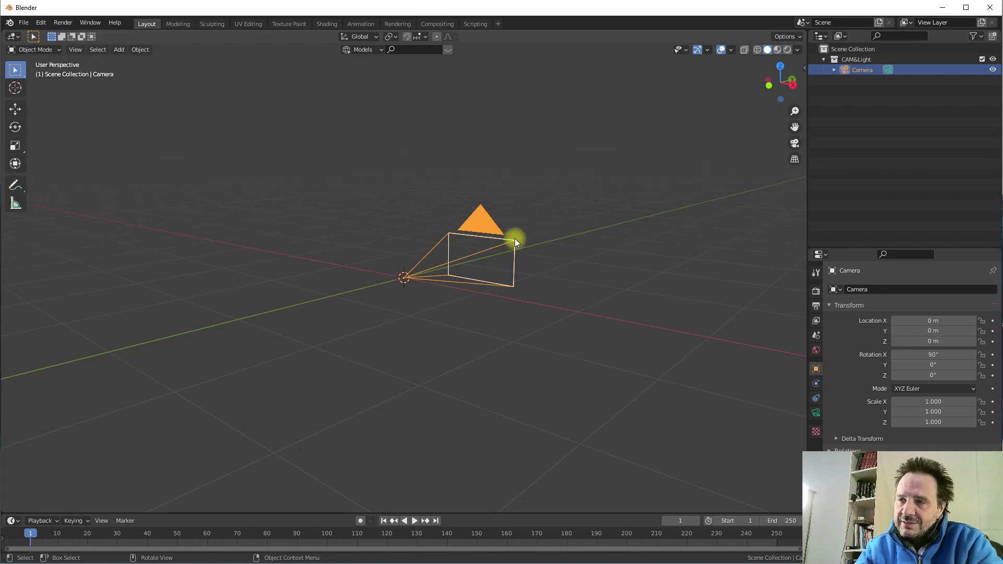
pyautogui.moveTo(508, 242); pyautogui.dragTo(507, 271, button='middle')
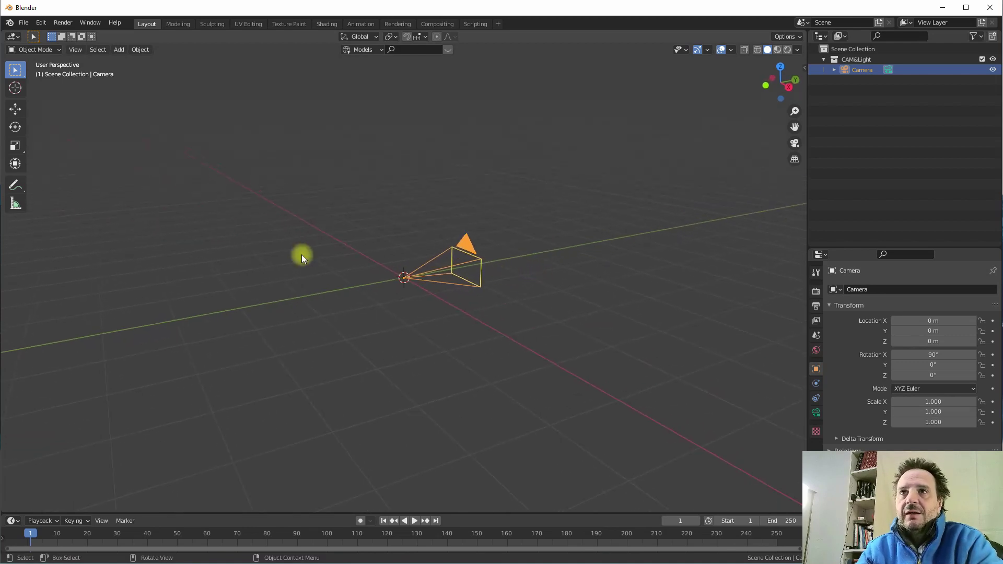
# Add a text object at the world origin
pyautogui.click(119, 50)
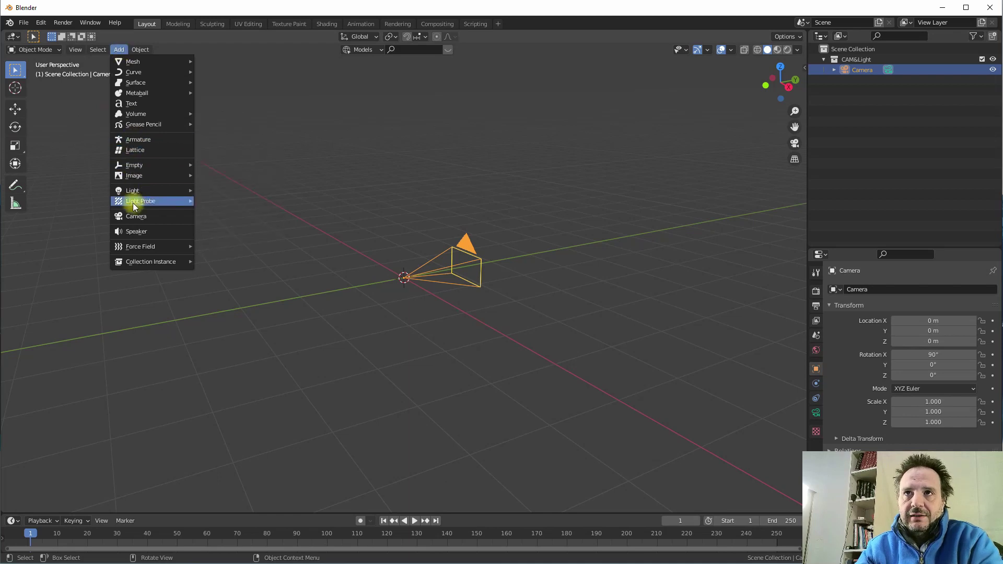
pyautogui.click(128, 104)
pyautogui.moveTo(376, 263); pyautogui.dragTo(400, 284, button='middle')
pyautogui.scroll(5, 468, 302)
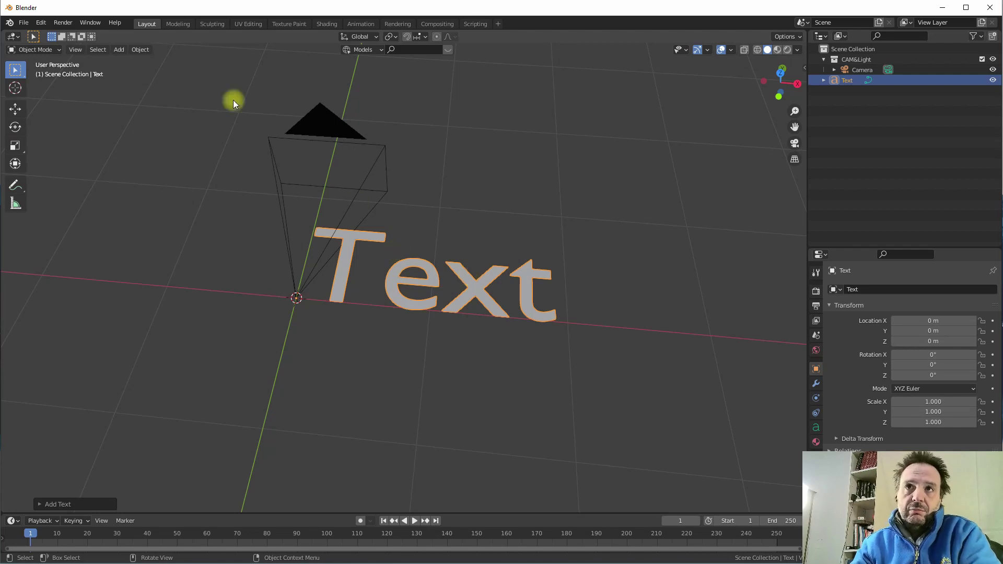
# Enter Edit Mode on the text object and replace its default wording with "NOM_Prénom"
pyautogui.click(32, 49)
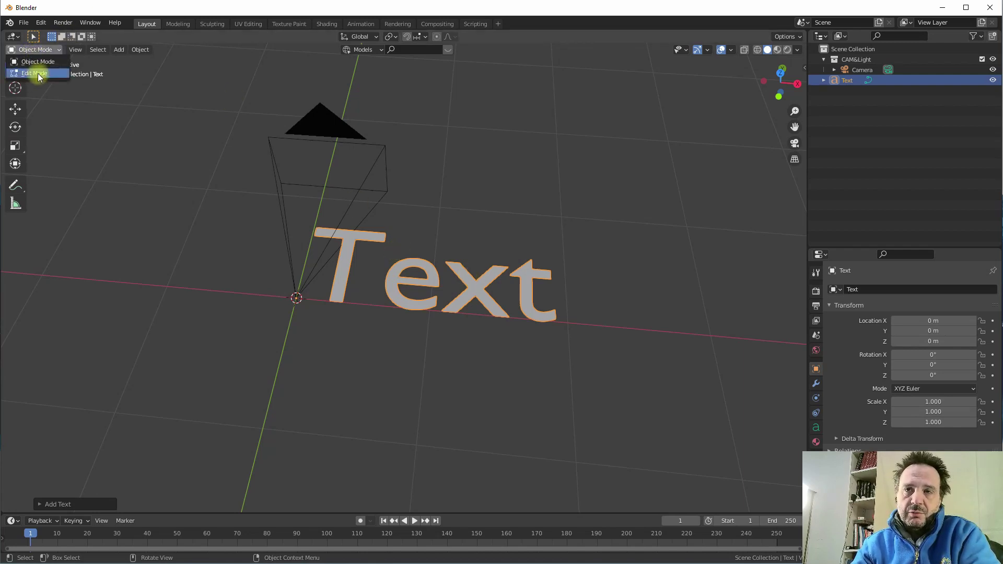
pyautogui.click(27, 74)
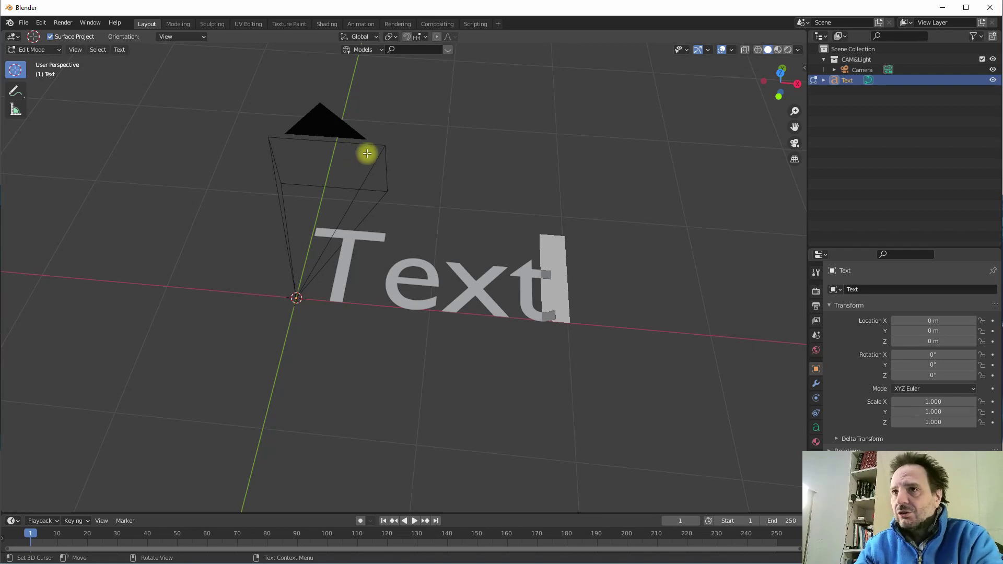
pyautogui.press('BackSpace')
pyautogui.press('BackSpace')
pyautogui.press('BackSpace')
pyautogui.press('BackSpace')
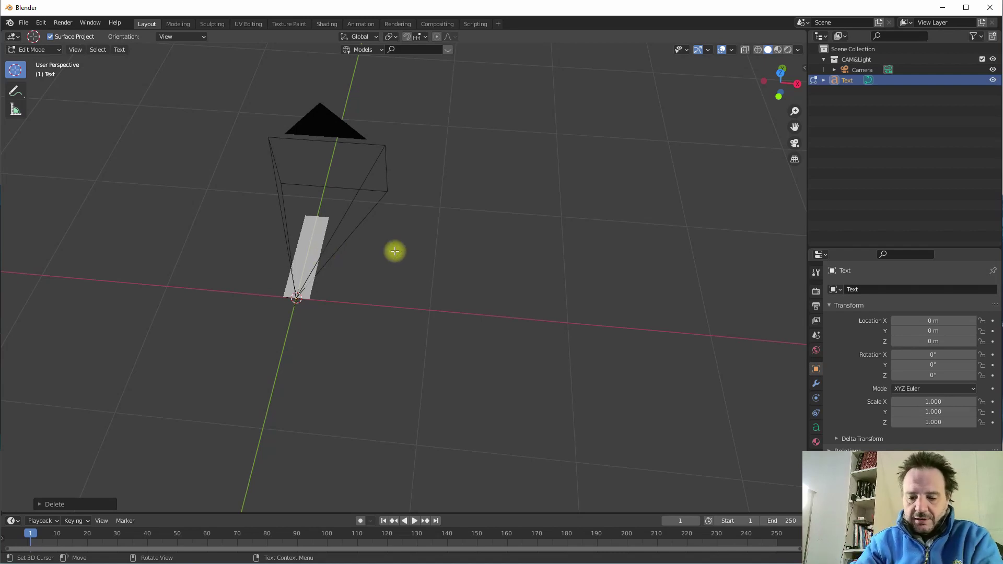
pyautogui.write('NOM')
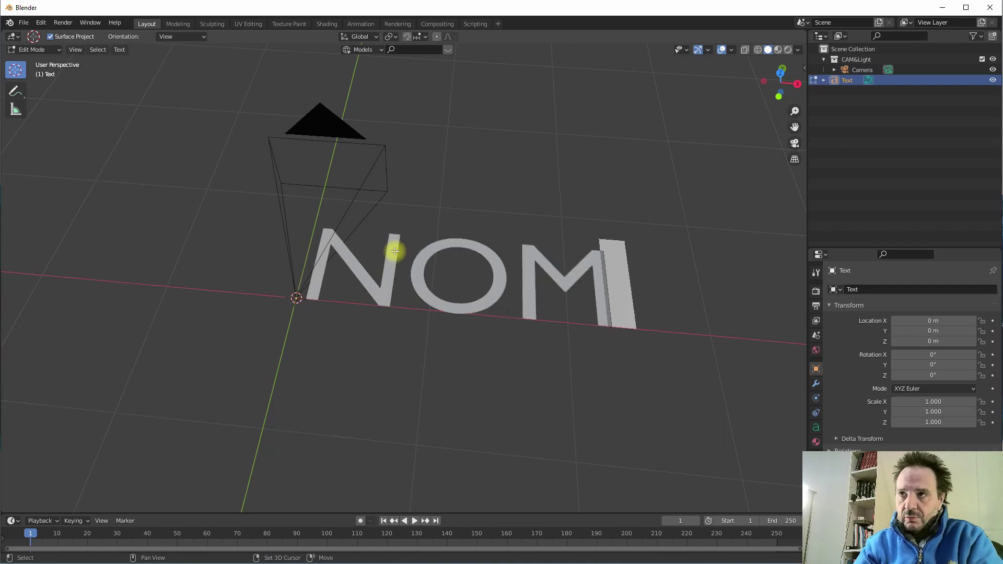
pyautogui.write('_P')
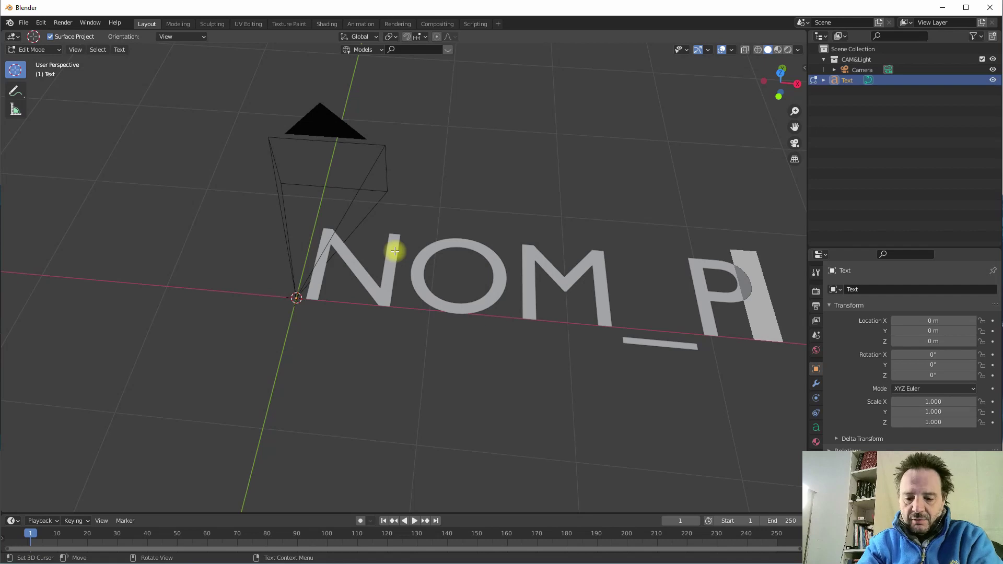
pyautogui.write('r')
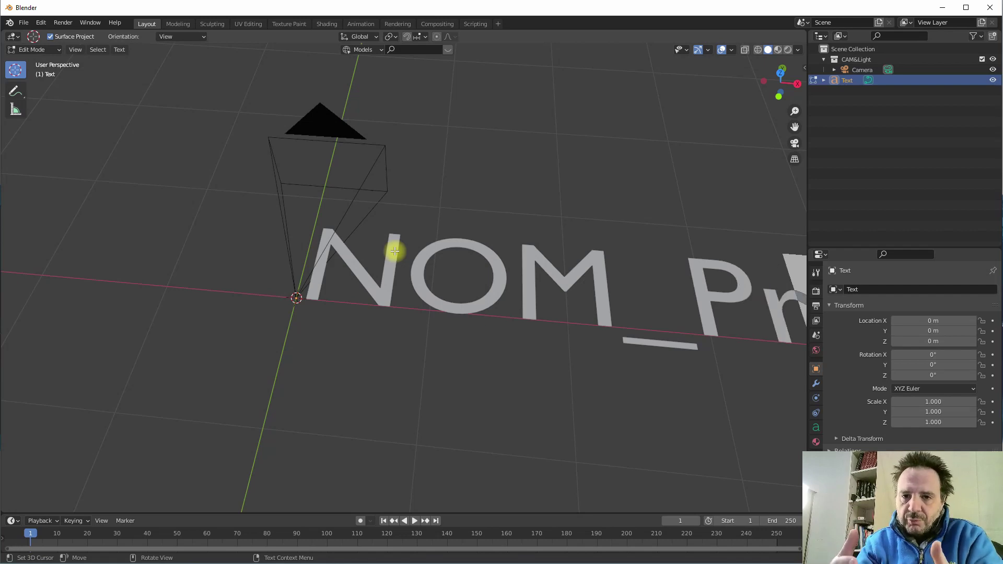
pyautogui.write('e')
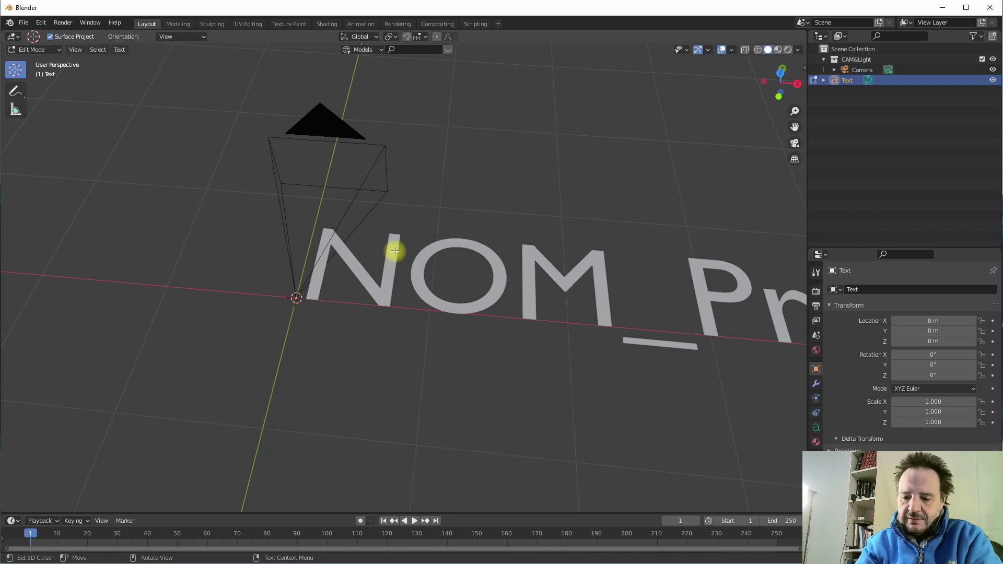
pyautogui.scroll(-6, 456, 284)
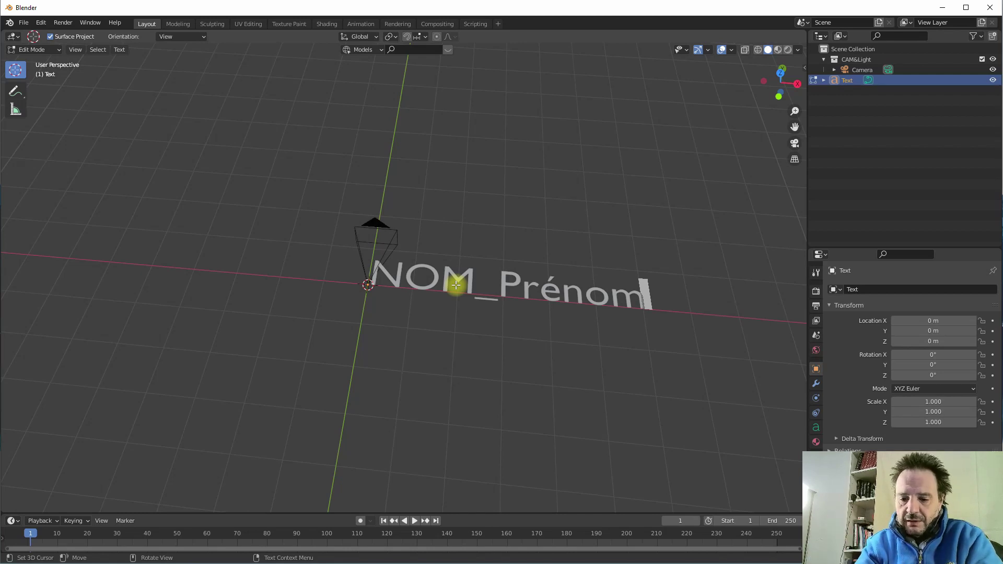
# Append "_CLASSE_I3D2S_Ex00" to the wording of the text object
pyautogui.write('_CLASS')
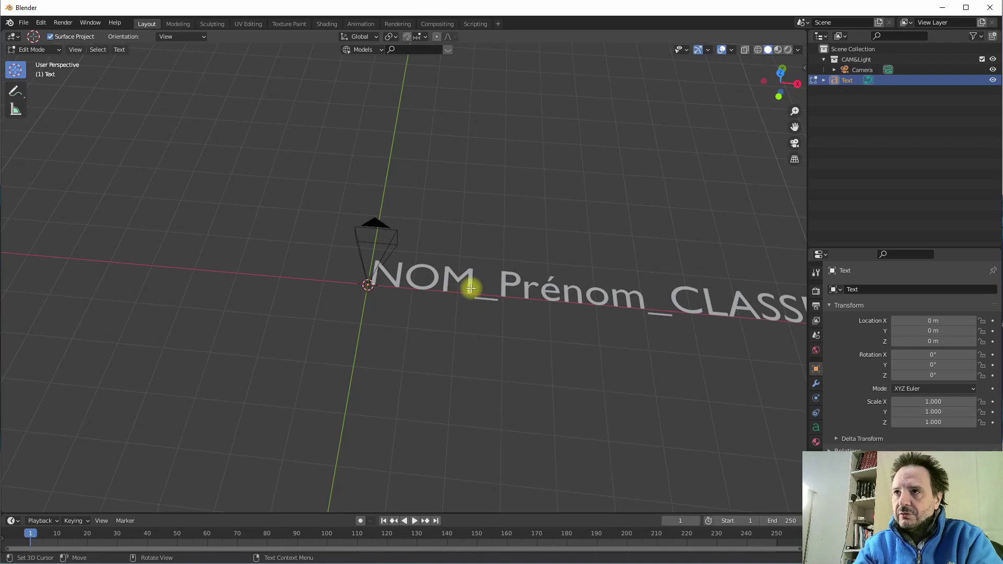
pyautogui.scroll(-3, 502, 286)
pyautogui.write('E_')
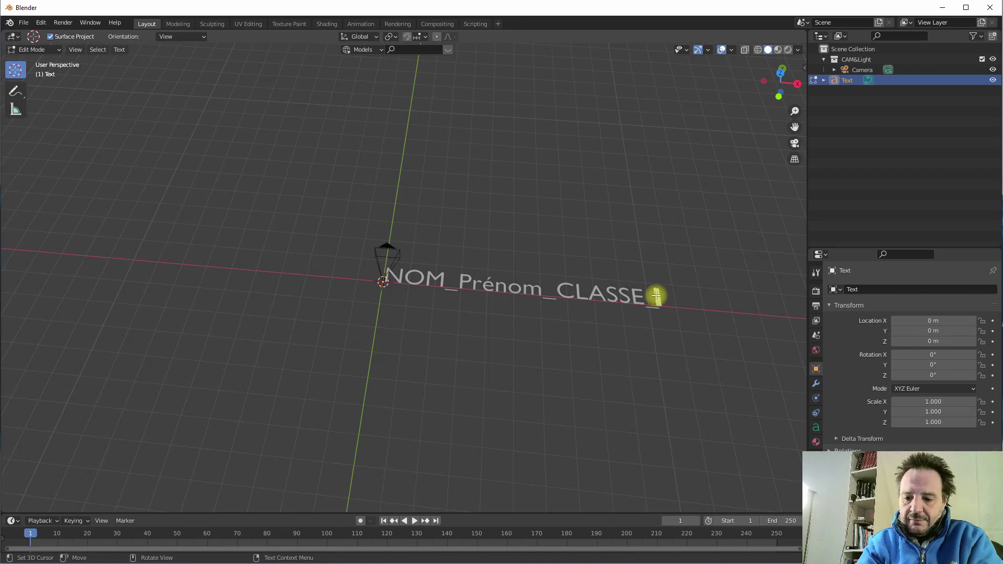
pyautogui.press('BackSpace')
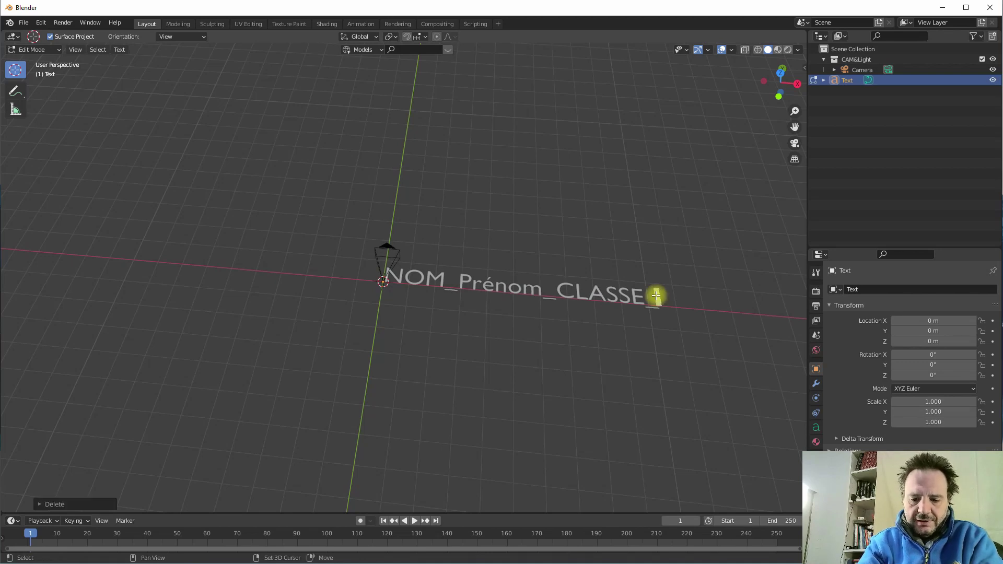
pyautogui.write('3D2S')
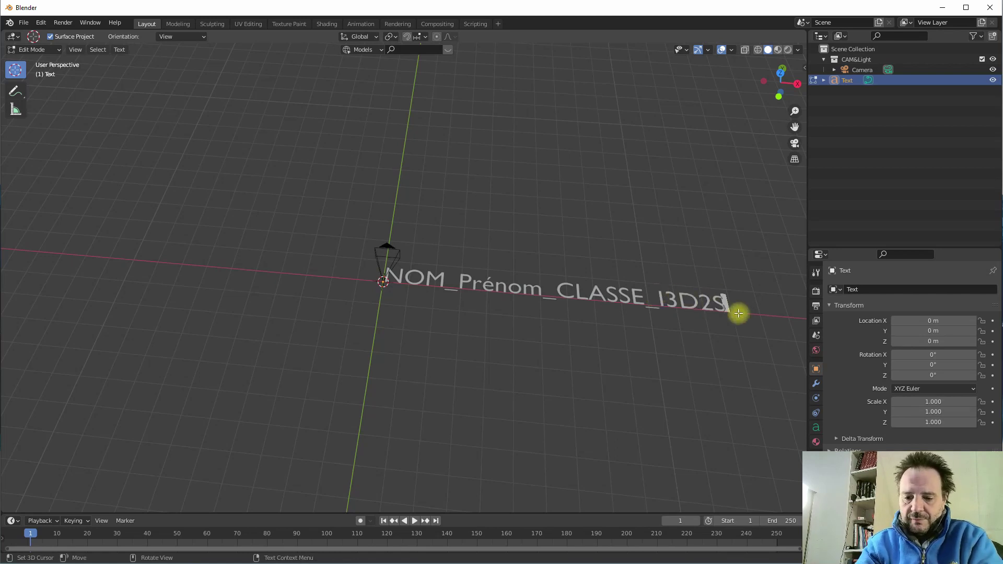
pyautogui.write('_E')
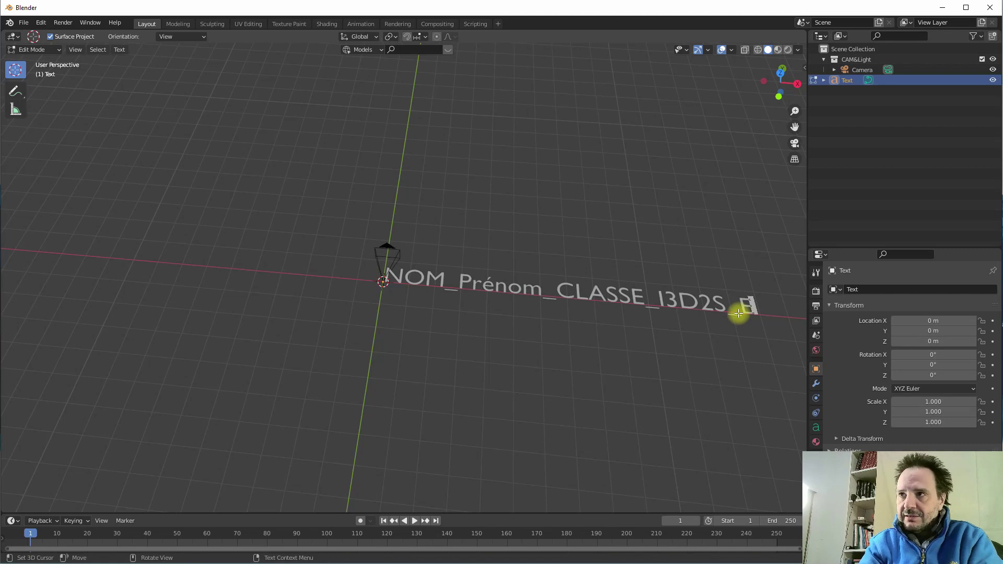
pyautogui.write('x00')
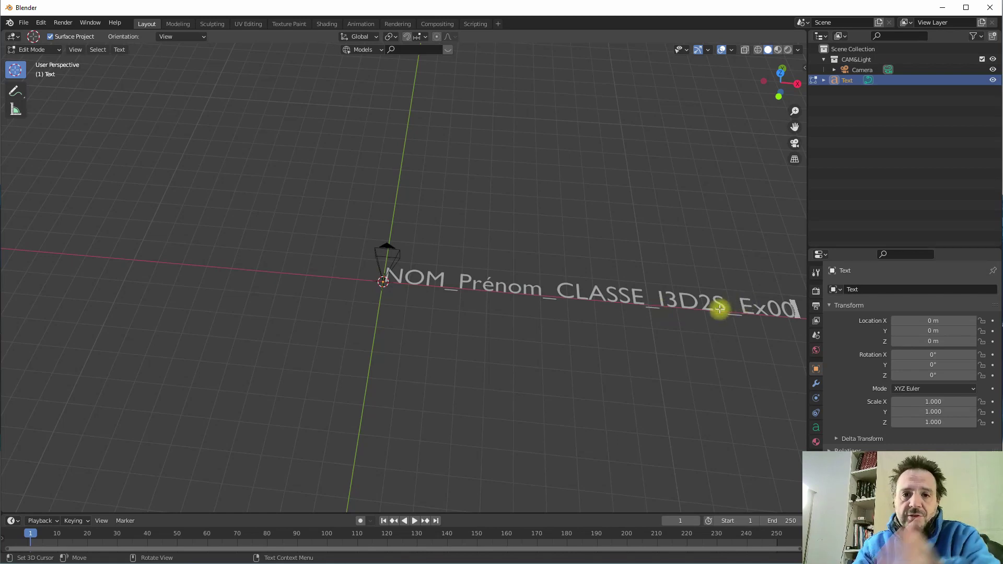
# Show the text object's geometry settings with more room for its properties and extrude the text by 0.08 m
pyautogui.scroll(2, 486, 308)
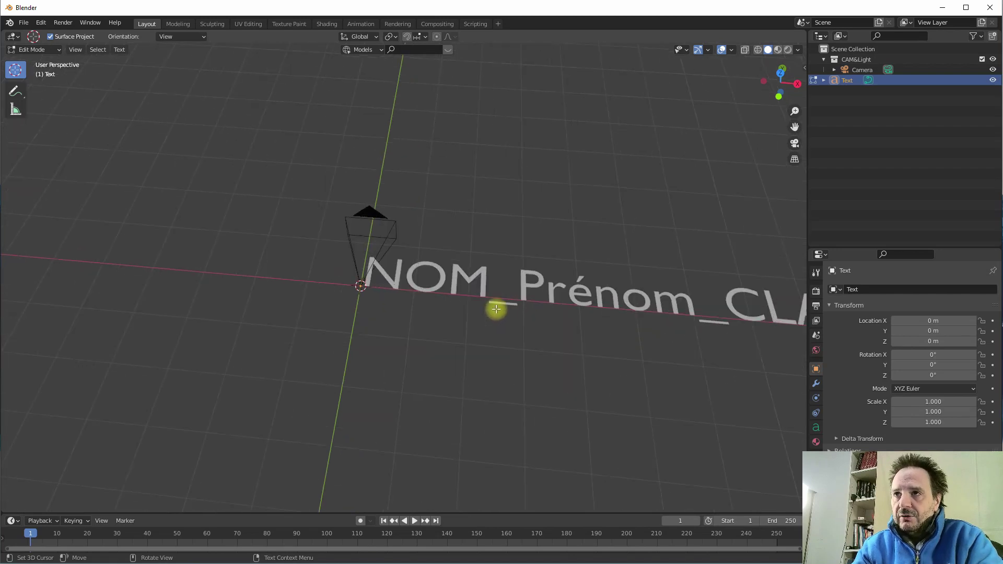
pyautogui.moveTo(463, 312); pyautogui.dragTo(357, 340, button='middle')
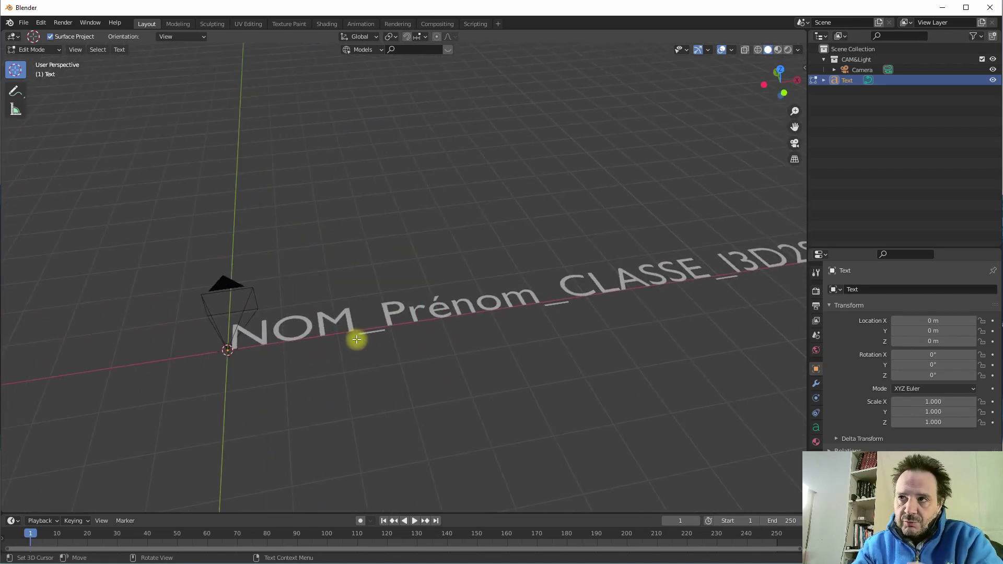
pyautogui.click(815, 429)
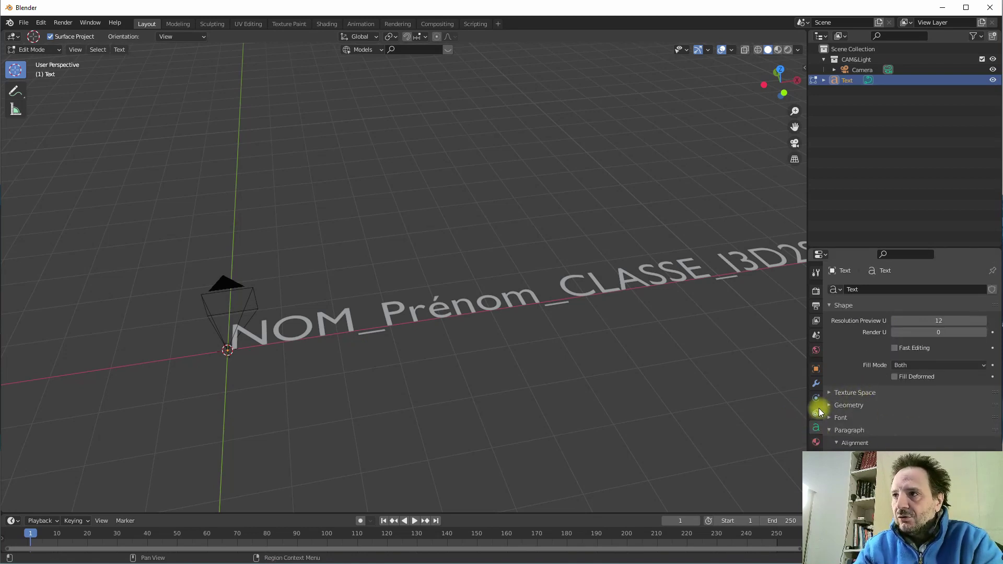
pyautogui.click(847, 405)
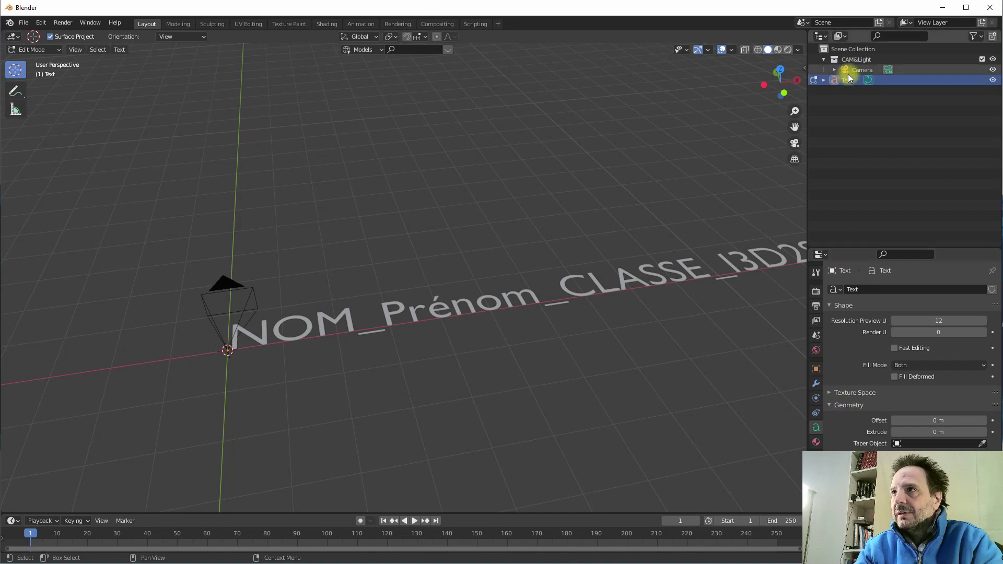
pyautogui.moveTo(851, 250); pyautogui.dragTo(849, 93)
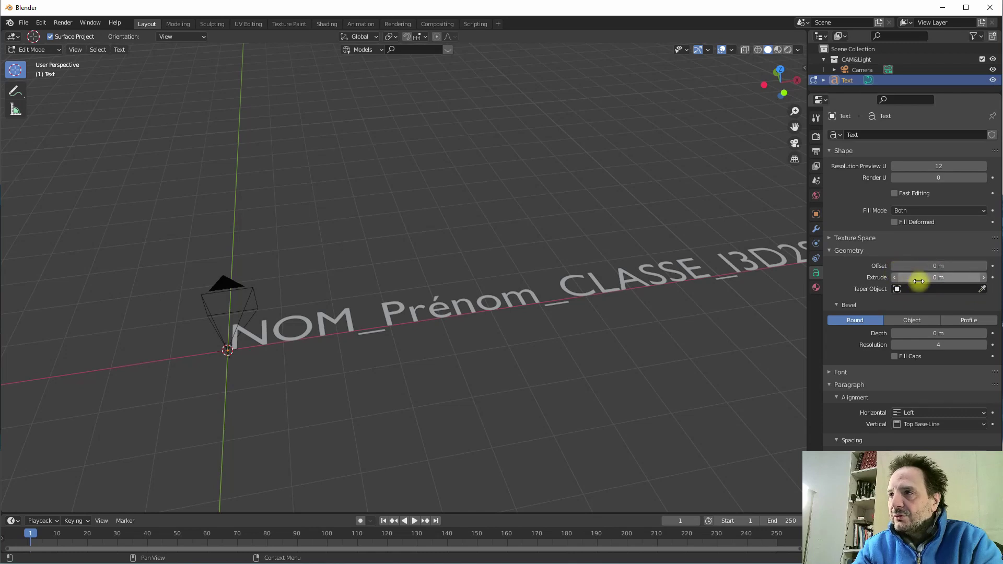
pyautogui.moveTo(923, 279)
pyautogui.mouseDown()
pyautogui.moveTo(902, 280)
pyautogui.moveTo(931, 278)
pyautogui.mouseUp()
# Round the edges of the extruded letters with a bevel depth of 0.01 m
pyautogui.moveTo(509, 293); pyautogui.dragTo(447, 159, button='middle')
pyautogui.scroll(4, 386, 334)
pyautogui.scroll(3, 457, 331)
pyautogui.scroll(5, 479, 291)
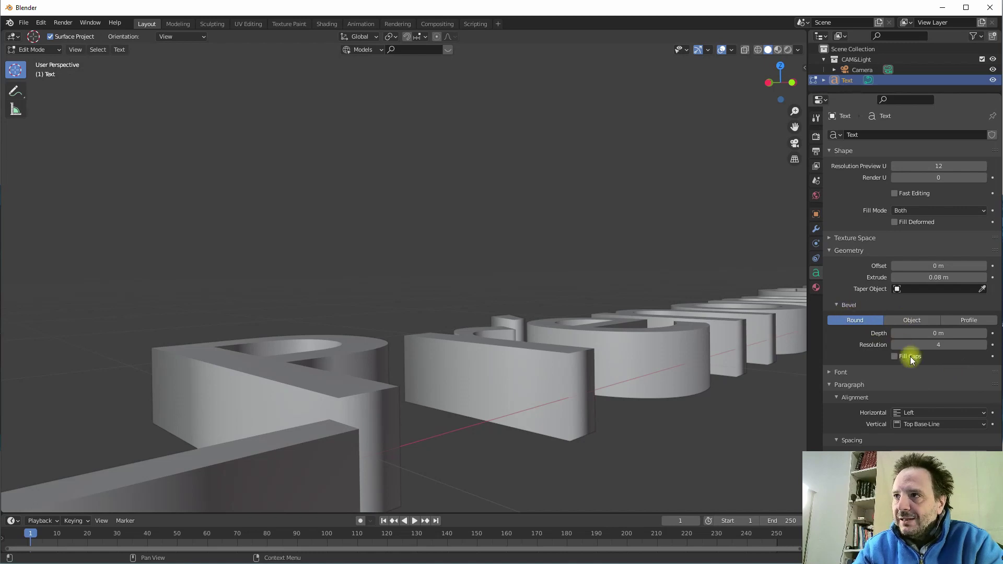
pyautogui.click(984, 337)
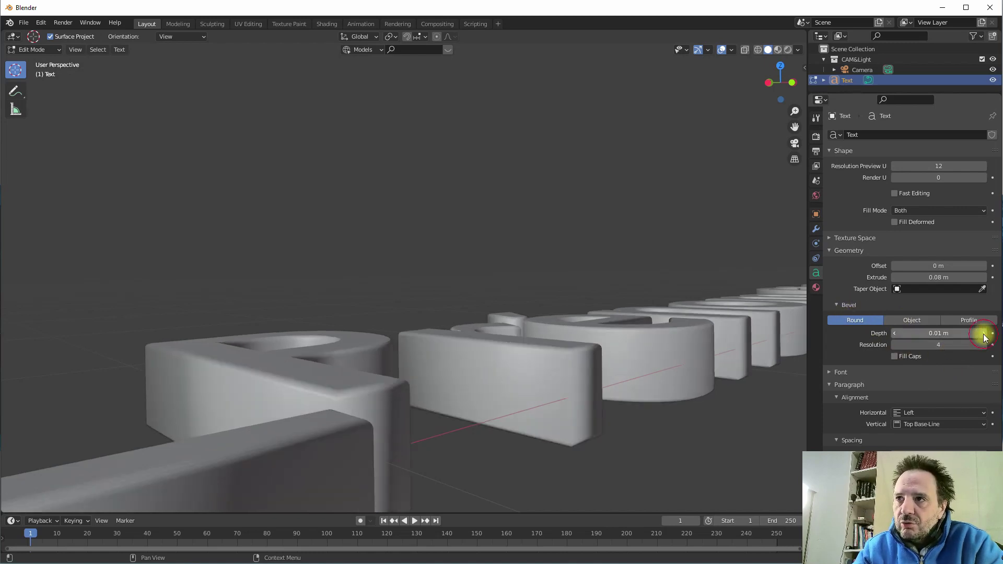
pyautogui.moveTo(413, 377); pyautogui.dragTo(505, 380, button='middle')
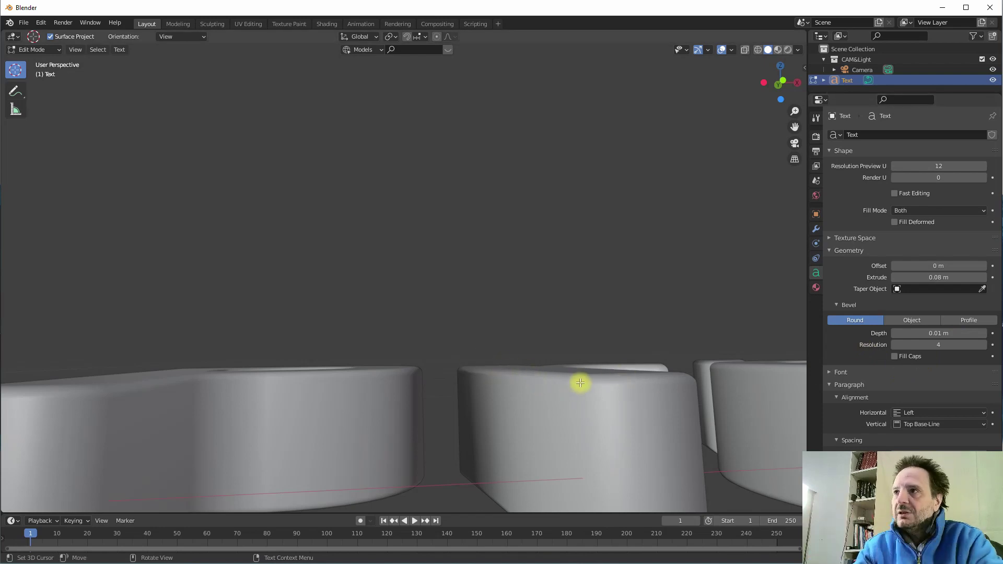
# Lower the text's bevel resolution to 1 and finally to 0 for flat chamfered edges
pyautogui.click(895, 345)
pyautogui.click(895, 345)
pyautogui.click(895, 345)
pyautogui.moveTo(566, 383); pyautogui.dragTo(501, 376, button='middle')
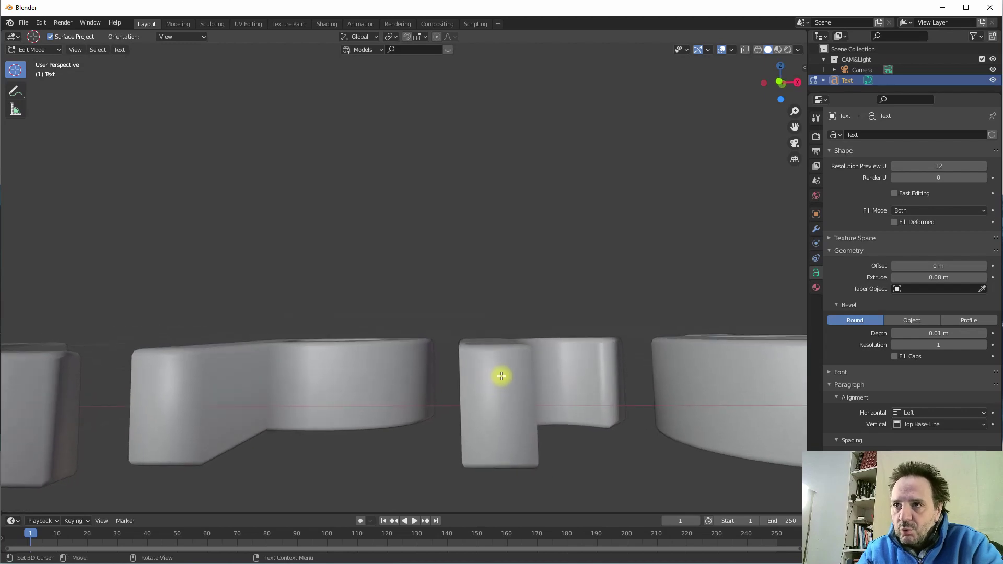
pyautogui.moveTo(582, 351); pyautogui.dragTo(582, 385, button='middle')
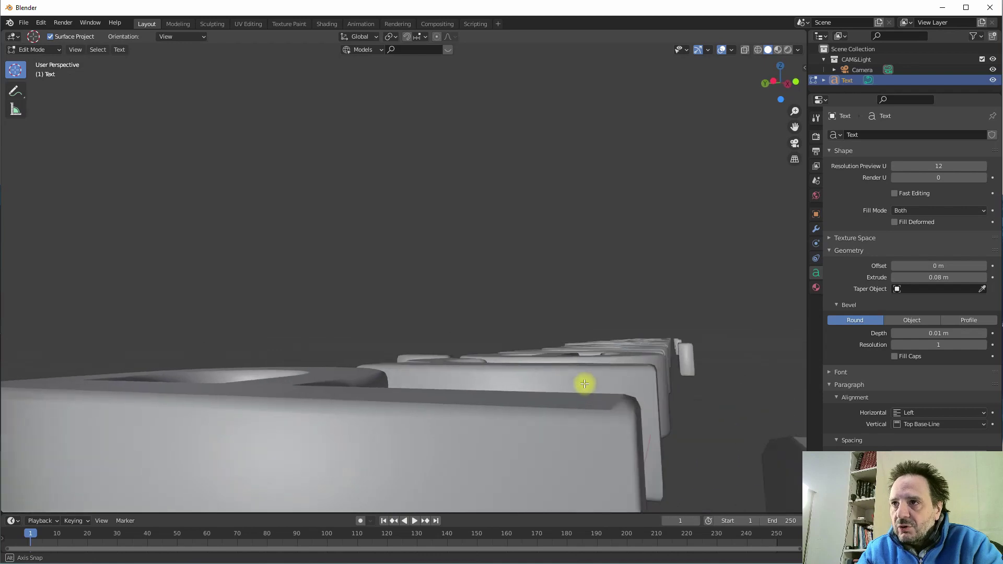
pyautogui.click(895, 344)
pyautogui.moveTo(488, 406); pyautogui.dragTo(573, 392, button='middle')
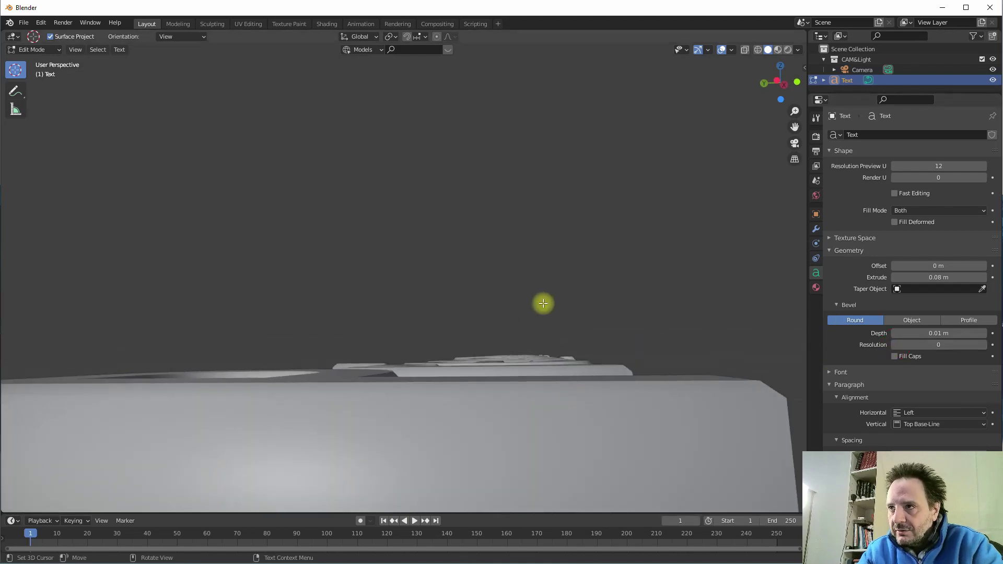
pyautogui.moveTo(678, 393); pyautogui.dragTo(582, 392, button='middle')
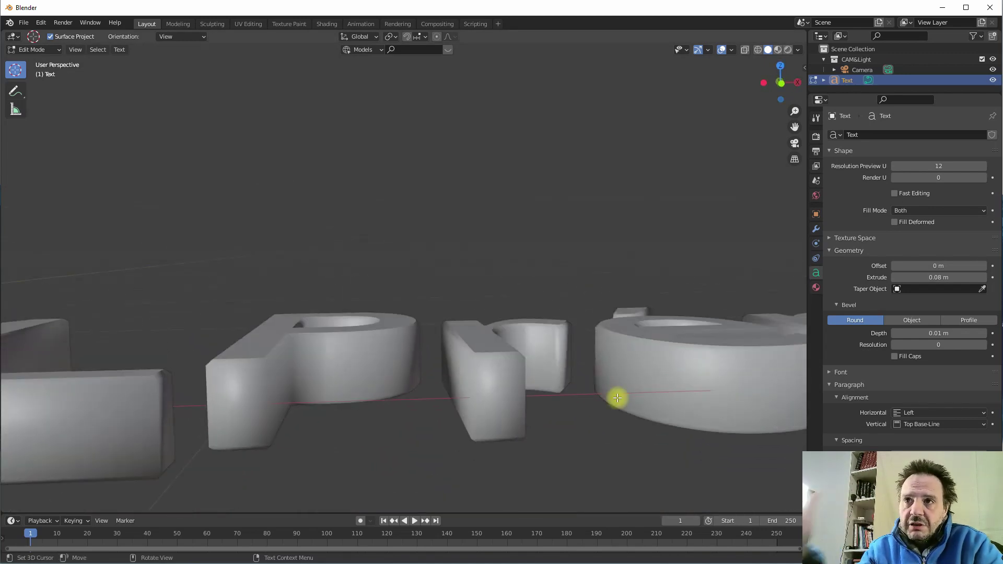
# Place the 3D cursor on an empty spot away from the text and return to Object Mode
pyautogui.moveTo(414, 409); pyautogui.dragTo(459, 320, button='middle')
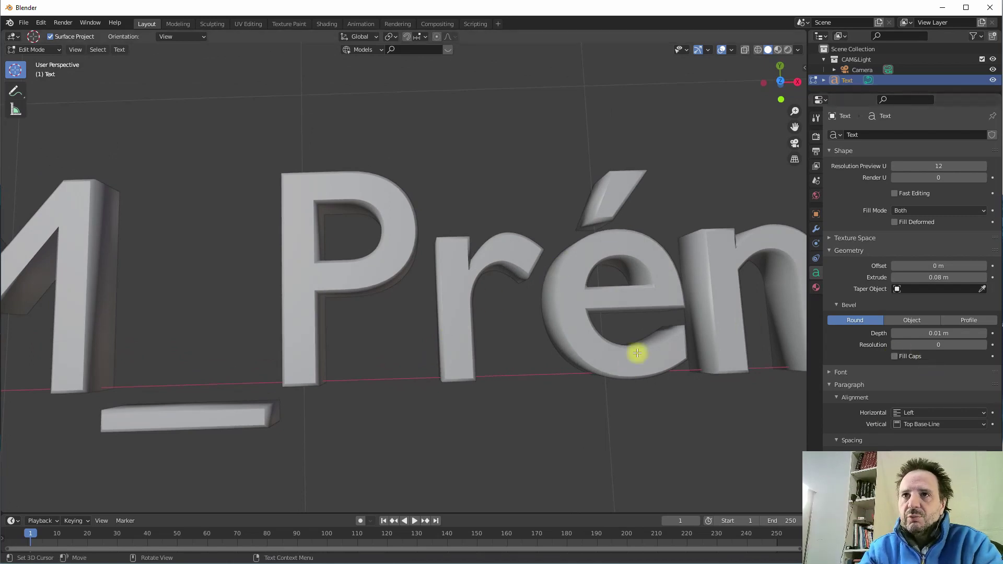
pyautogui.moveTo(638, 352); pyautogui.dragTo(622, 405, button='middle')
pyautogui.scroll(-6, 466, 358)
pyautogui.moveTo(465, 318)
pyautogui.mouseDown(button='middle')
pyautogui.moveTo(470, 282)
pyautogui.moveTo(425, 347)
pyautogui.moveTo(462, 313)
pyautogui.moveTo(441, 354)
pyautogui.moveTo(471, 333)
pyautogui.mouseUp(button='middle')
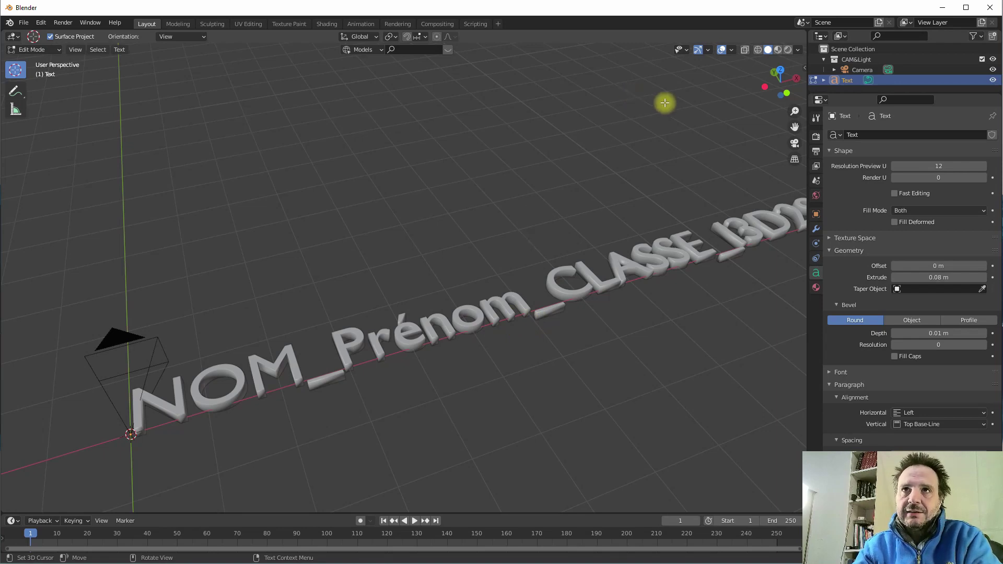
pyautogui.click(604, 124)
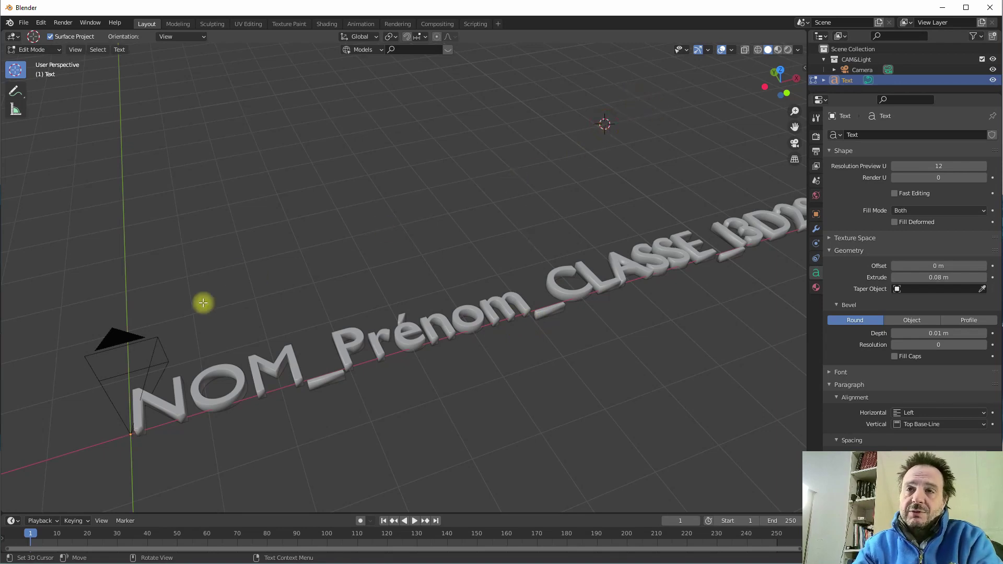
pyautogui.click(33, 49)
pyautogui.click(42, 63)
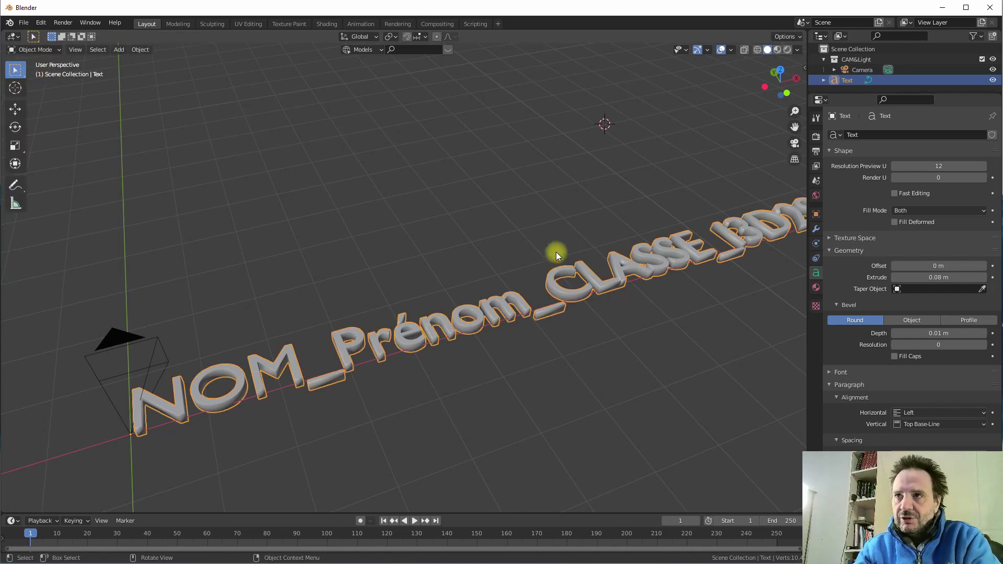
# Scale the text down uniformly in two passes to a size comparable to the camera
pyautogui.press('s')
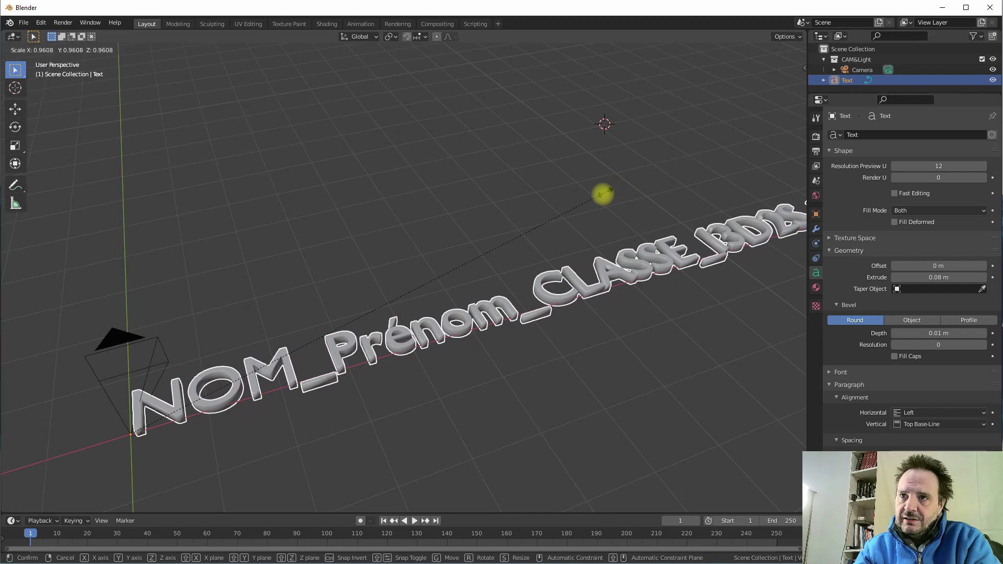
pyautogui.click(413, 289)
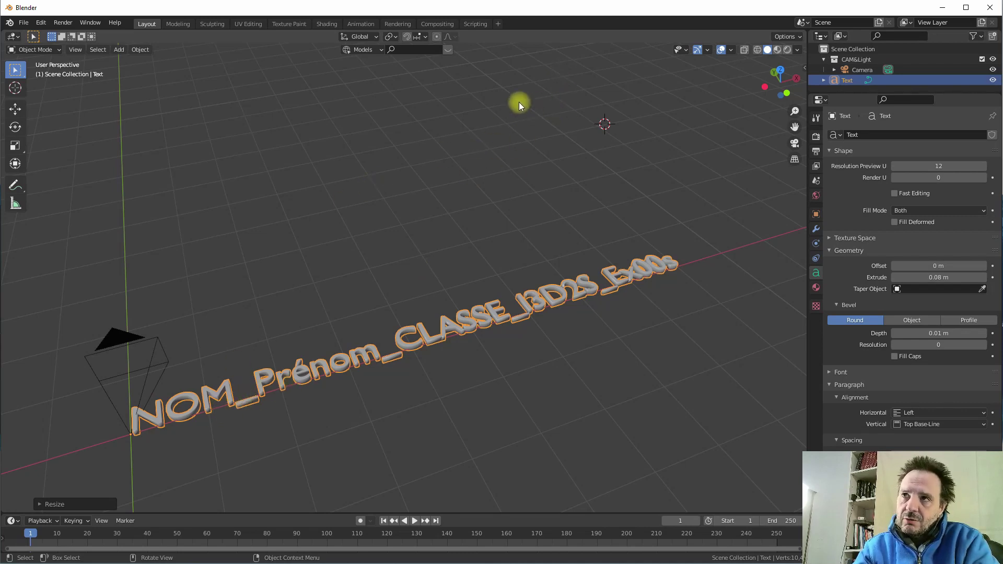
pyautogui.press('s')
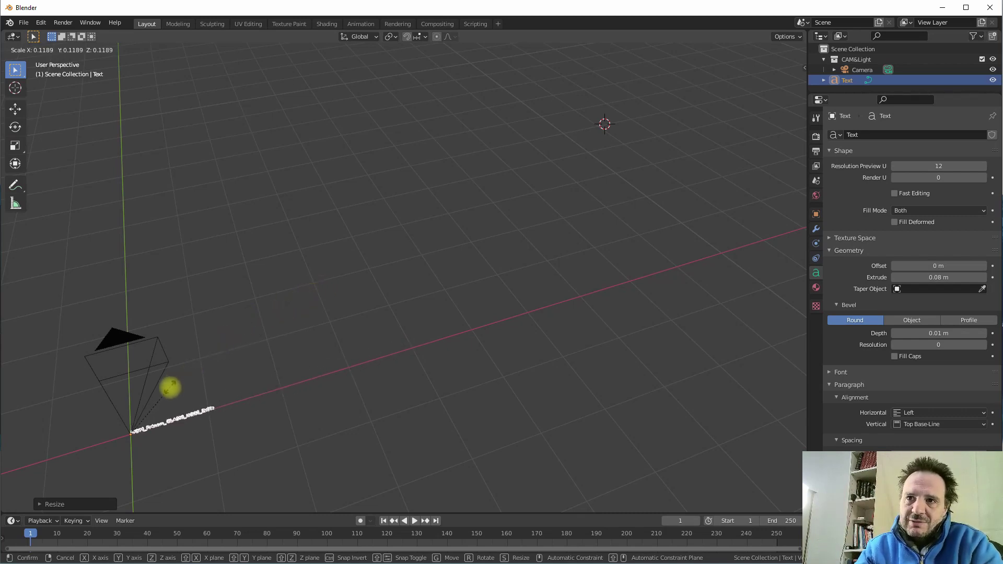
pyautogui.click(178, 382)
# Stand the text upright by rotating it 90° around the global X axis
pyautogui.moveTo(177, 384); pyautogui.dragTo(159, 328, button='middle')
pyautogui.scroll(5, 208, 334)
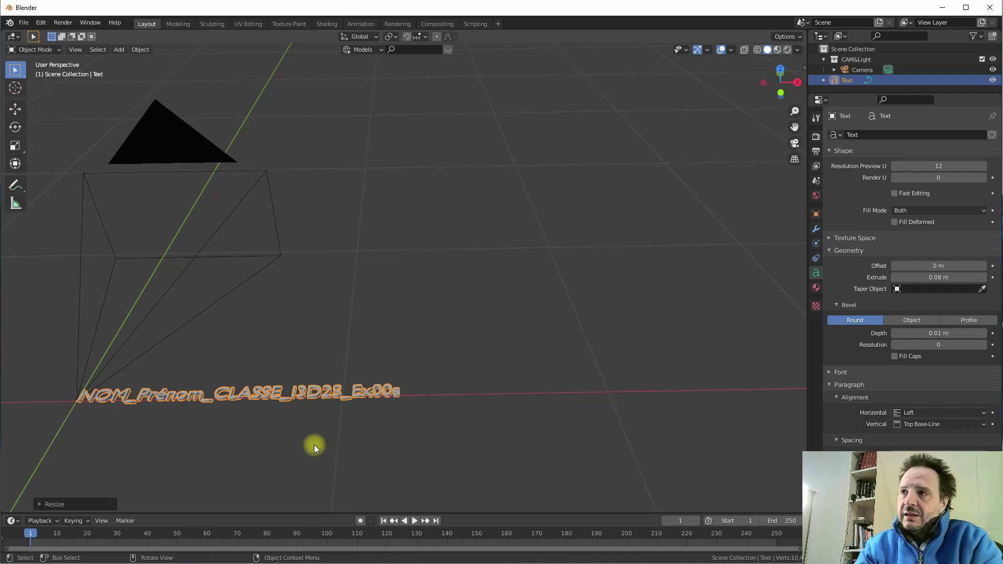
pyautogui.write('rx')
pyautogui.write('90')
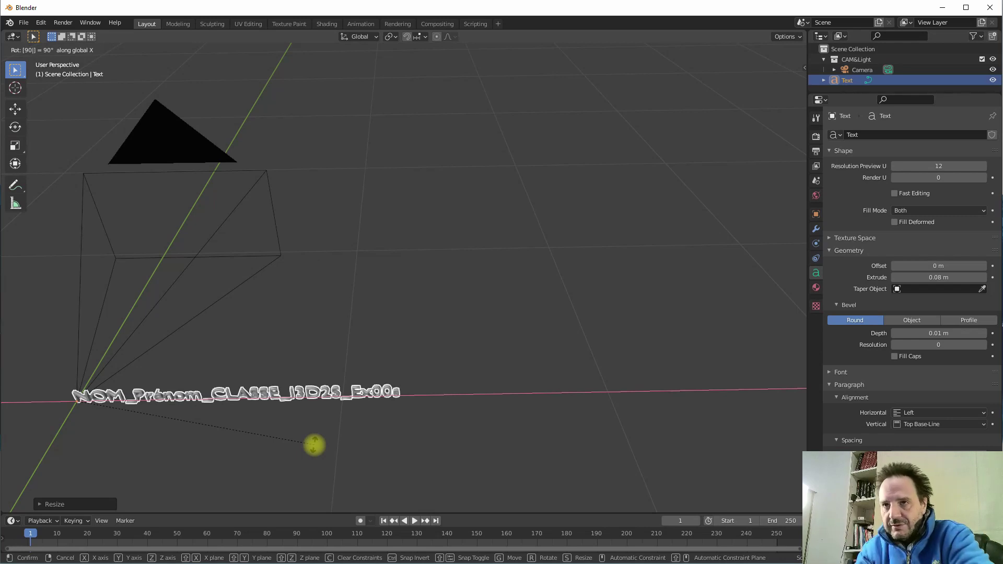
pyautogui.press('Return')
# Move the text along the Y axis from the world origin to a position in front of the camera
pyautogui.moveTo(314, 444); pyautogui.dragTo(302, 354, button='middle')
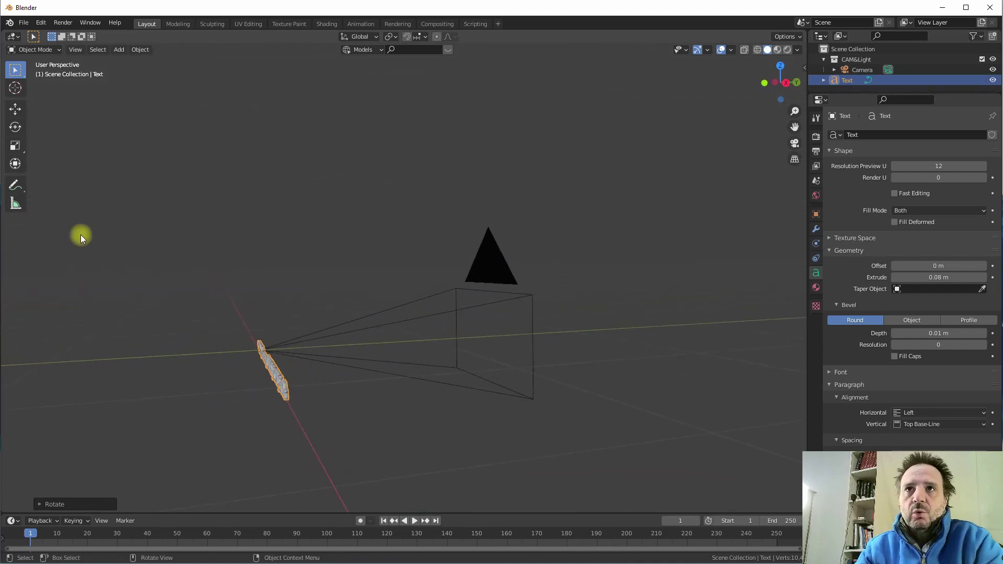
pyautogui.click(16, 109)
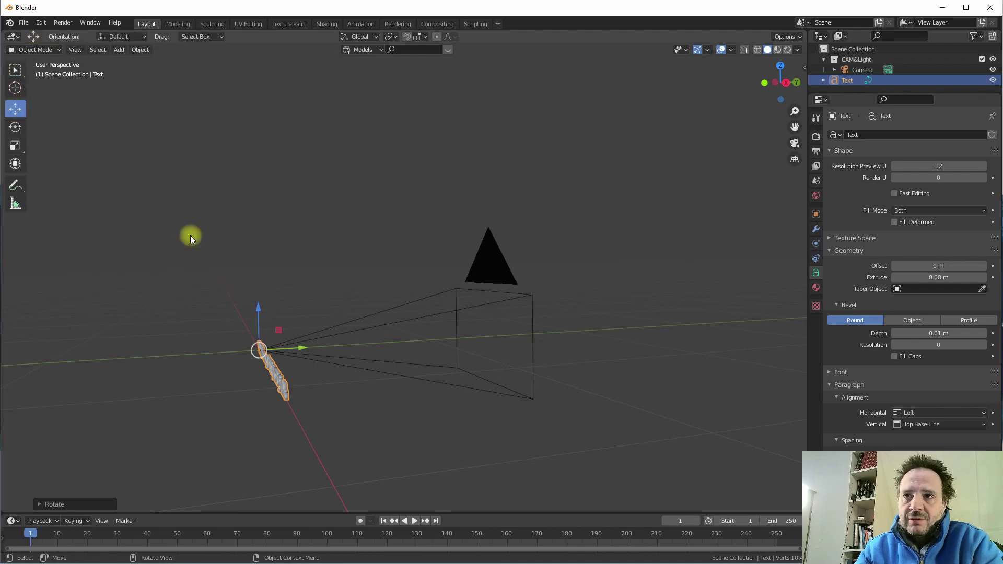
pyautogui.moveTo(309, 353); pyautogui.dragTo(587, 357)
pyautogui.moveTo(587, 353); pyautogui.dragTo(544, 364, button='middle')
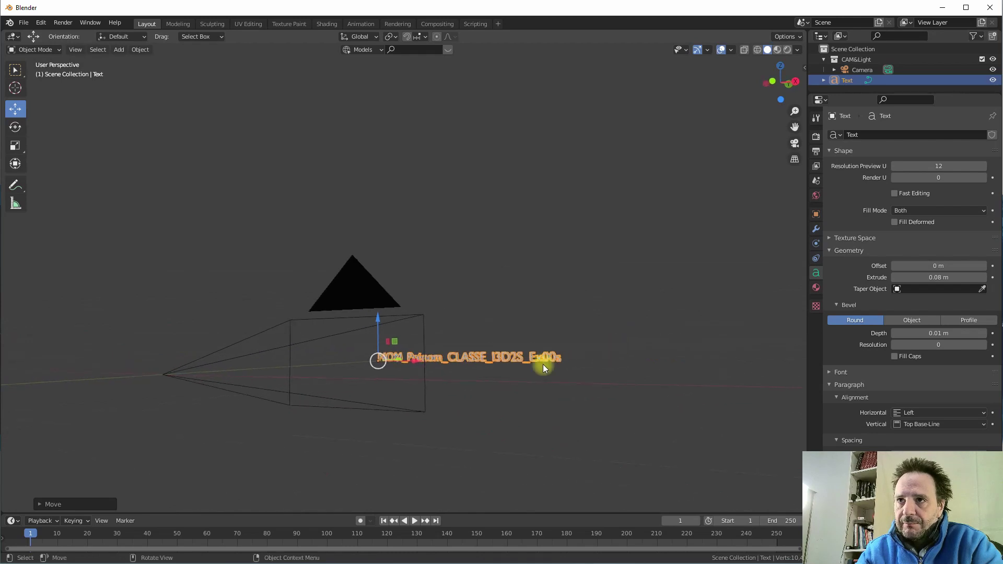
pyautogui.moveTo(387, 318); pyautogui.dragTo(447, 362, button='middle')
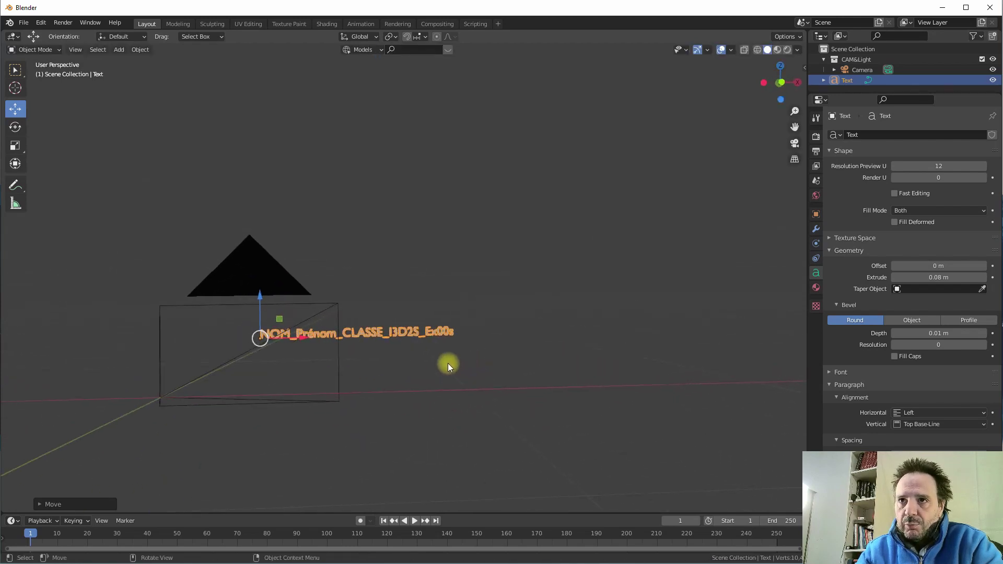
pyautogui.moveTo(259, 333); pyautogui.dragTo(286, 360, button='middle')
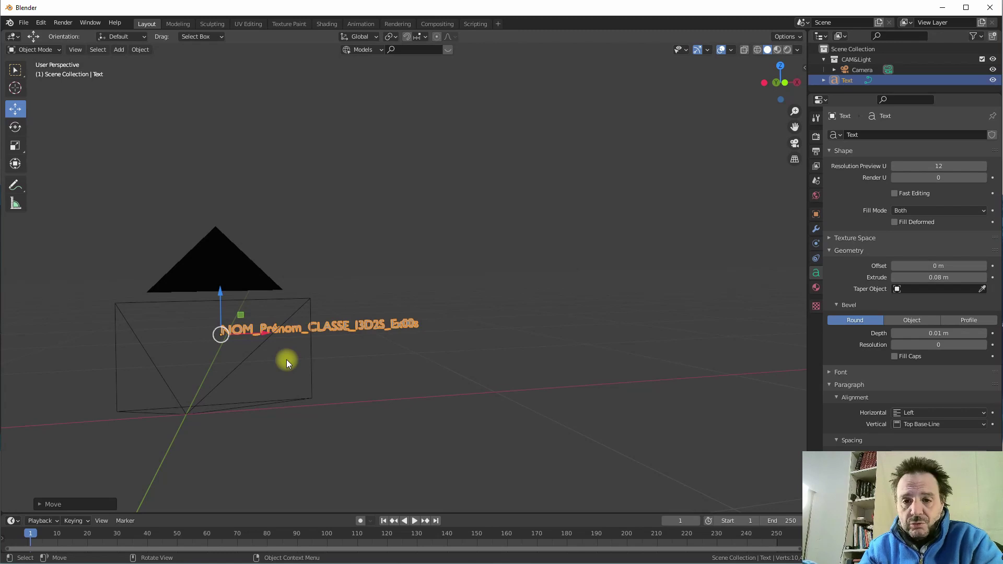
# Check the text's framing by switching repeatedly between the perspective and camera views, finishing in the camera view
pyautogui.press('KP_0')
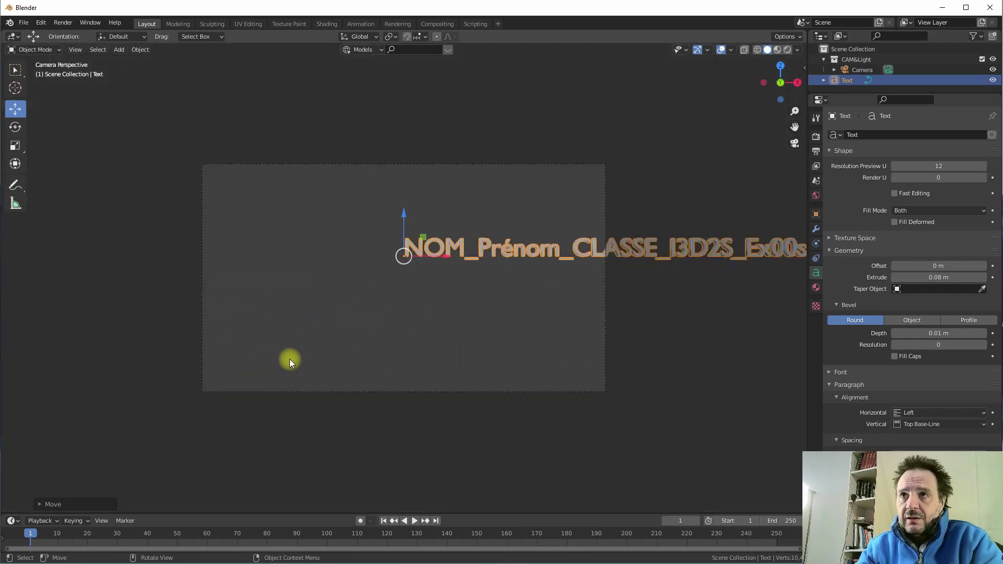
pyautogui.click(75, 49)
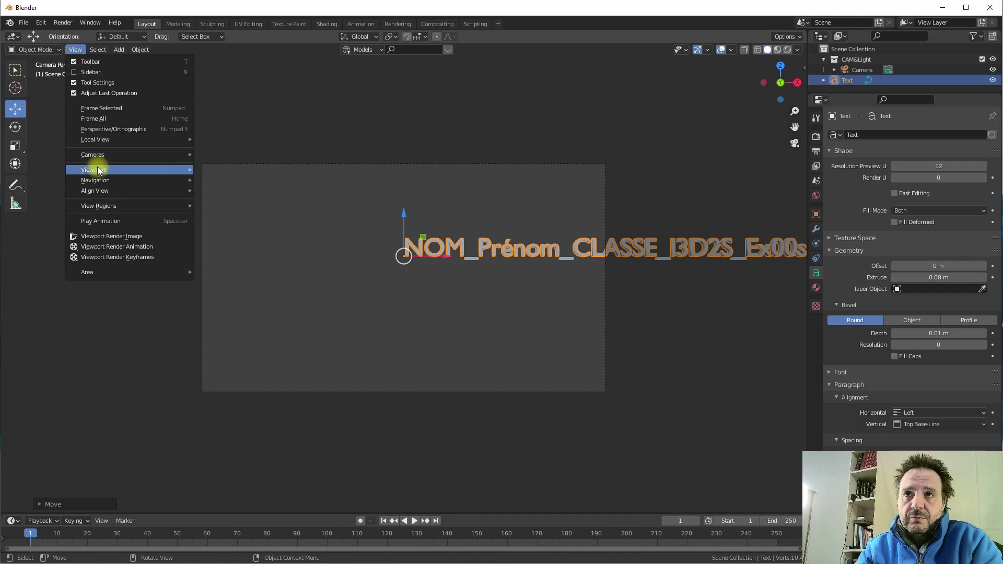
pyautogui.moveTo(97, 157)
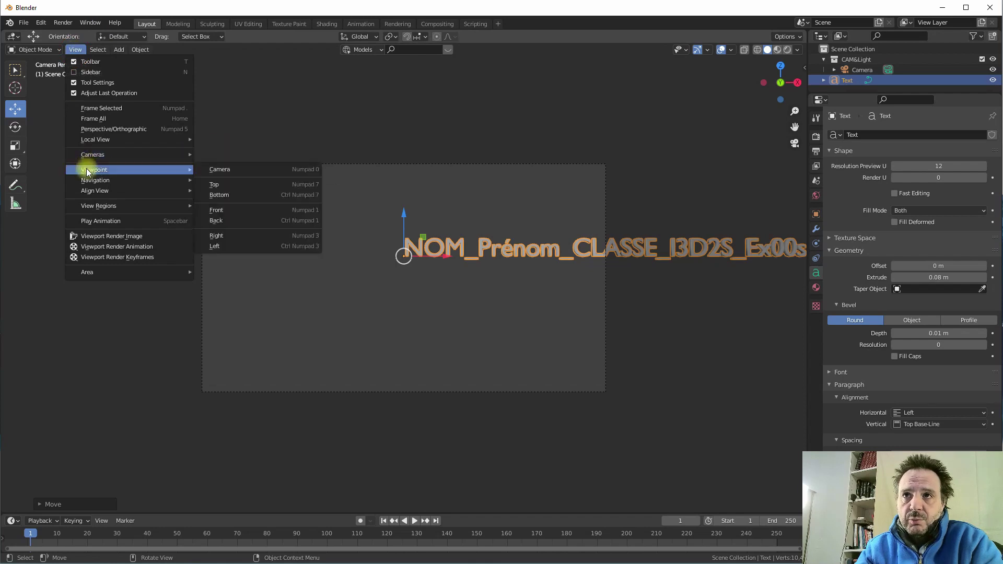
pyautogui.click(793, 144)
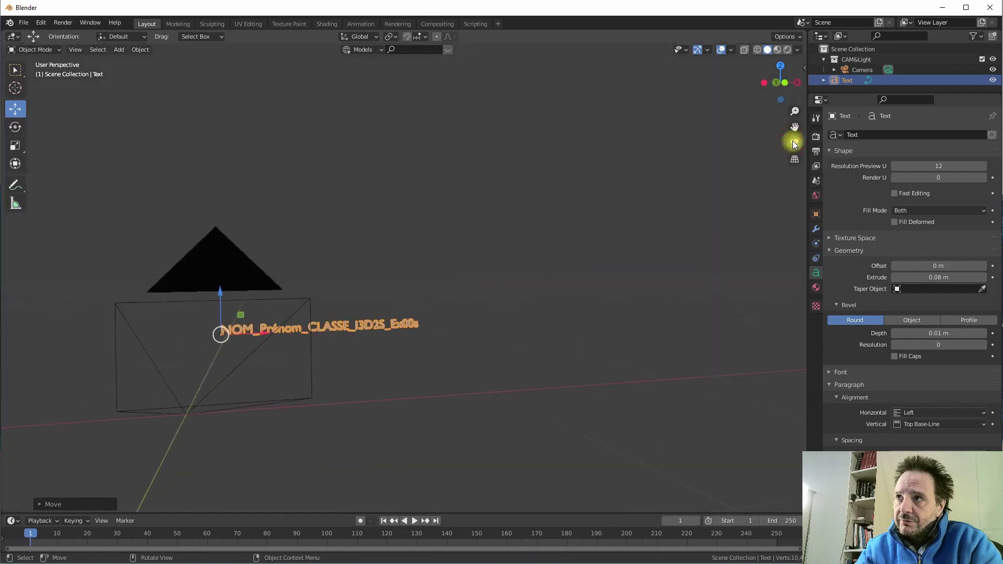
pyautogui.click(794, 144)
pyautogui.click(793, 144)
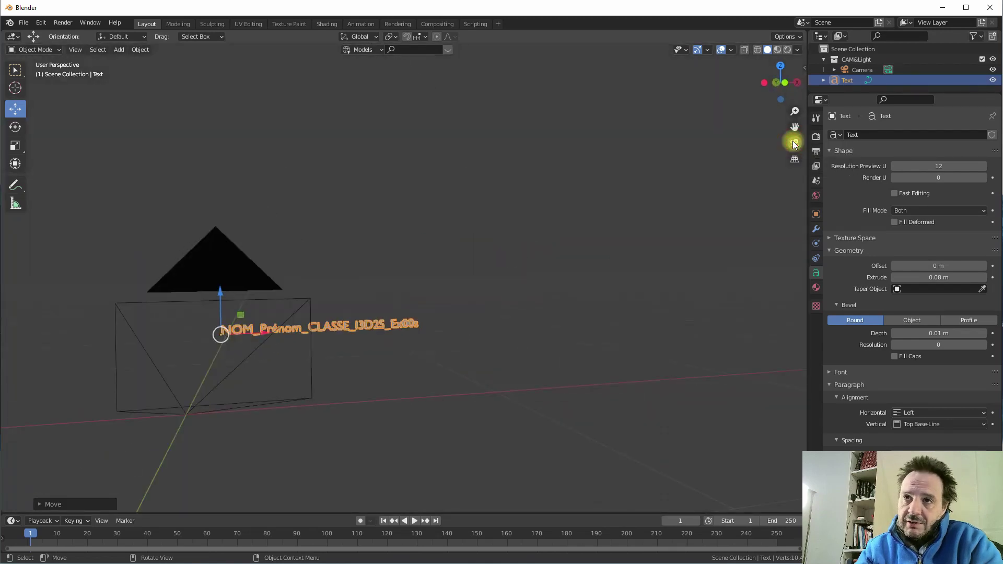
pyautogui.click(793, 144)
pyautogui.click(793, 144)
pyautogui.click(793, 144)
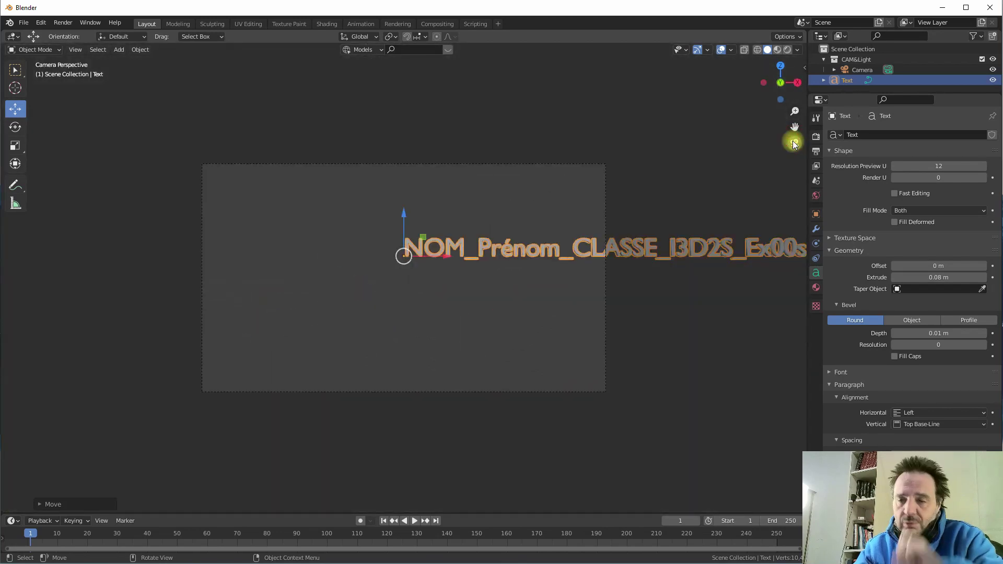
pyautogui.click(794, 144)
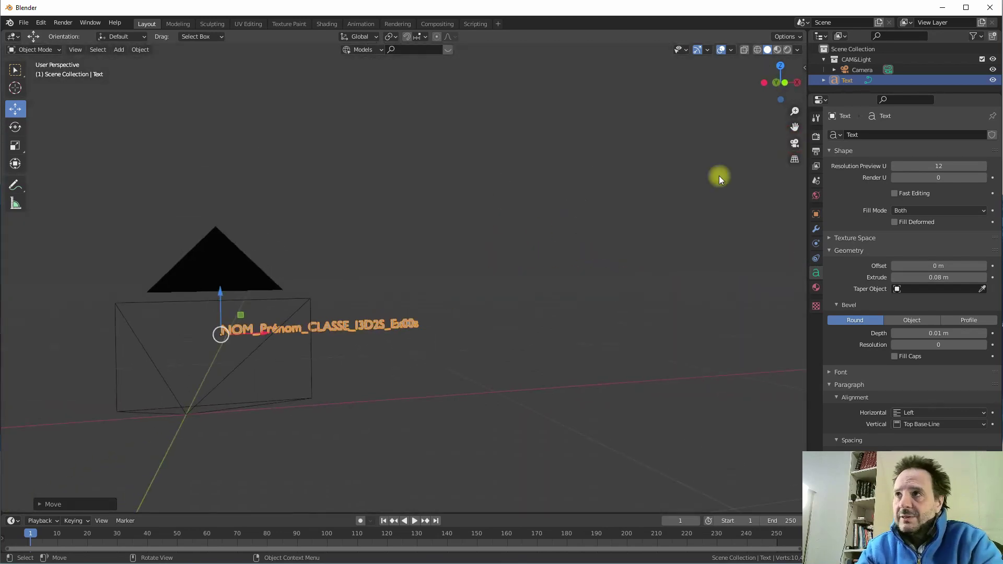
pyautogui.click(794, 143)
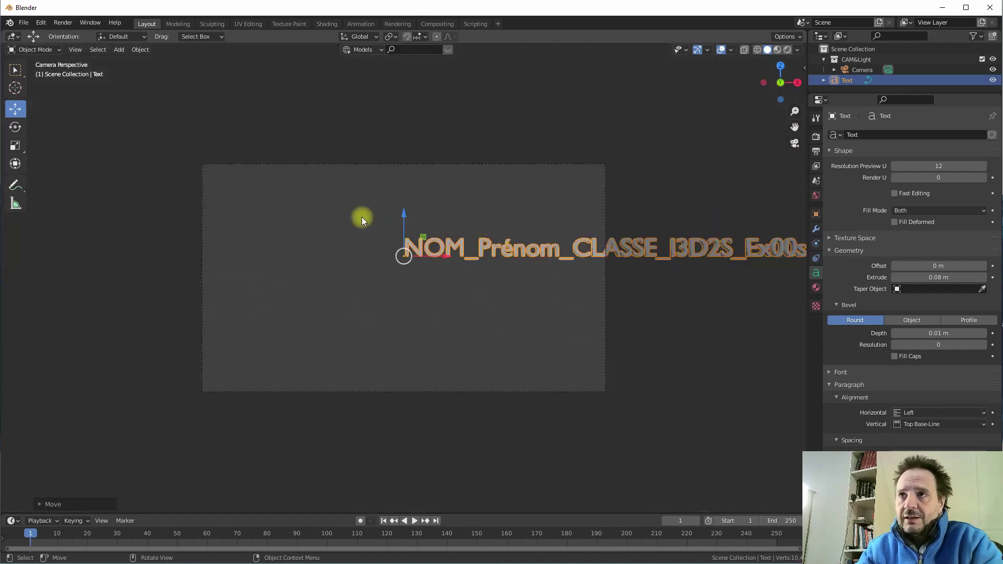
# Scale the text down uniformly to fit the camera frame's width and move it up into the frame's upper right corner
pyautogui.moveTo(401, 214); pyautogui.dragTo(397, 152)
pyautogui.moveTo(439, 195); pyautogui.dragTo(425, 193)
pyautogui.press('s')
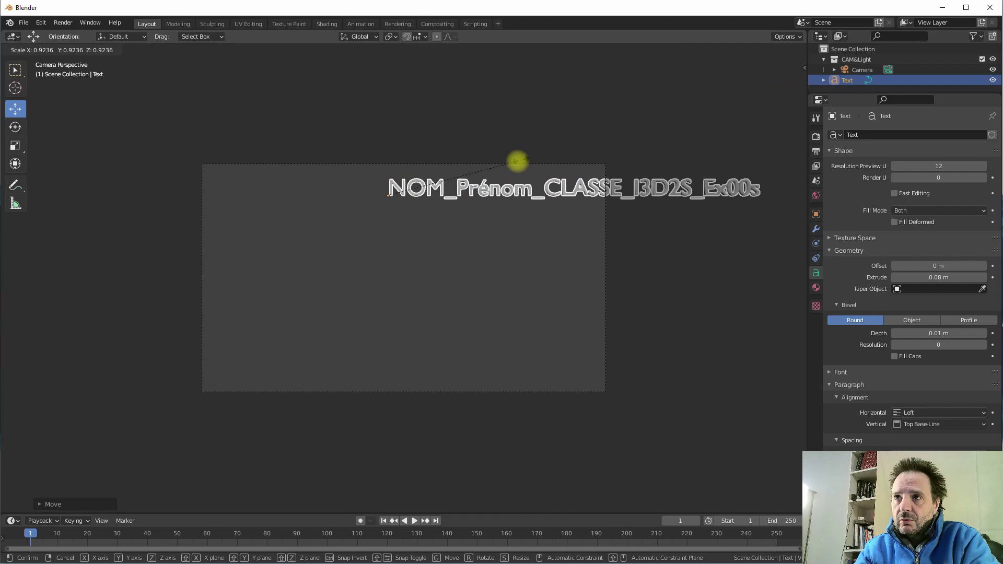
pyautogui.click(463, 168)
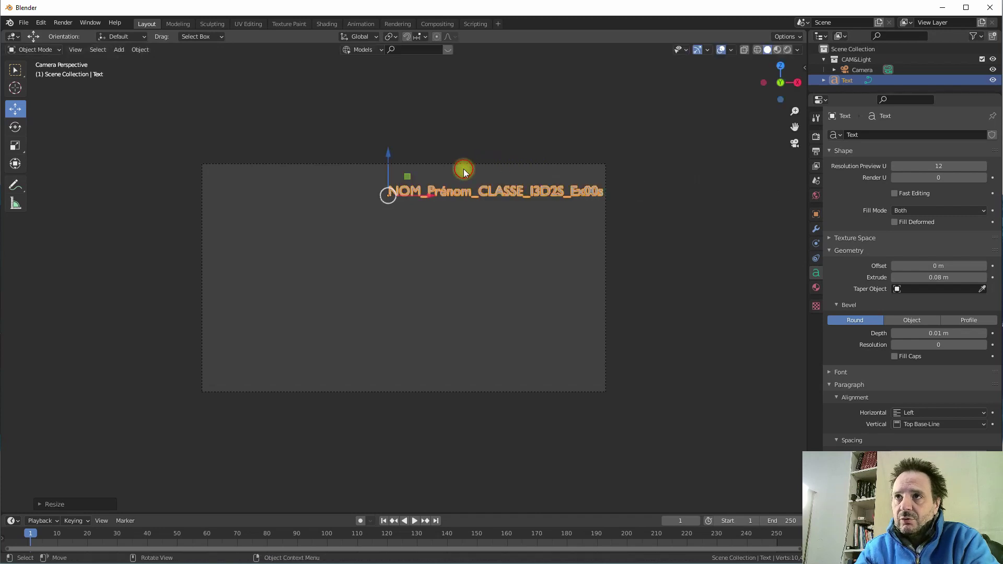
pyautogui.moveTo(388, 157); pyautogui.dragTo(387, 145)
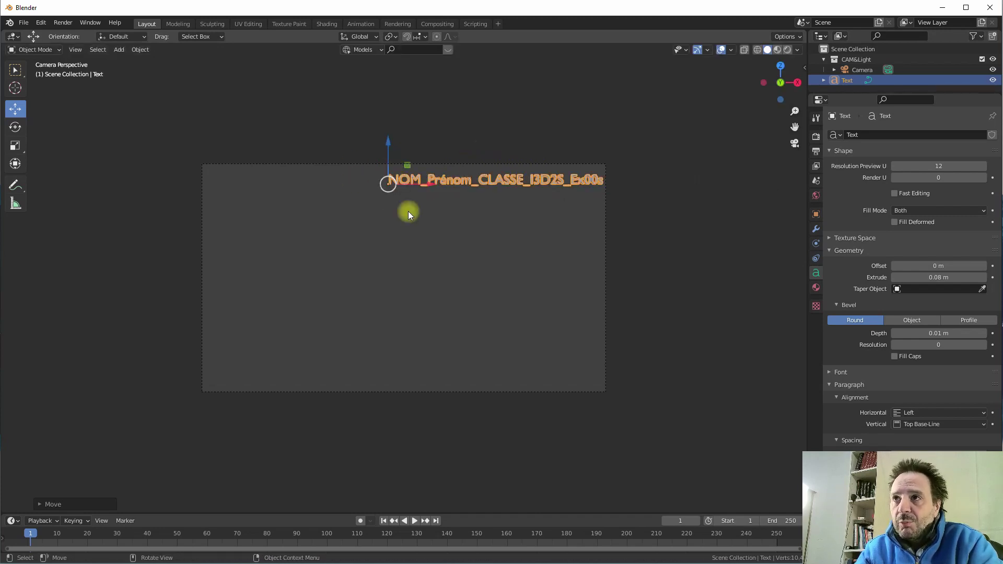
# Nudge the text slightly left along the X axis, leaving a margin from the camera frame's right edge
pyautogui.scroll(1, 563, 203)
pyautogui.scroll(-1, 560, 203)
pyautogui.scroll(2, 560, 204)
pyautogui.scroll(-1, 560, 203)
pyautogui.scroll(-1, 560, 203)
pyautogui.scroll(3, 560, 203)
pyautogui.scroll(-1, 560, 204)
pyautogui.scroll(1, 559, 202)
pyautogui.scroll(-1, 560, 203)
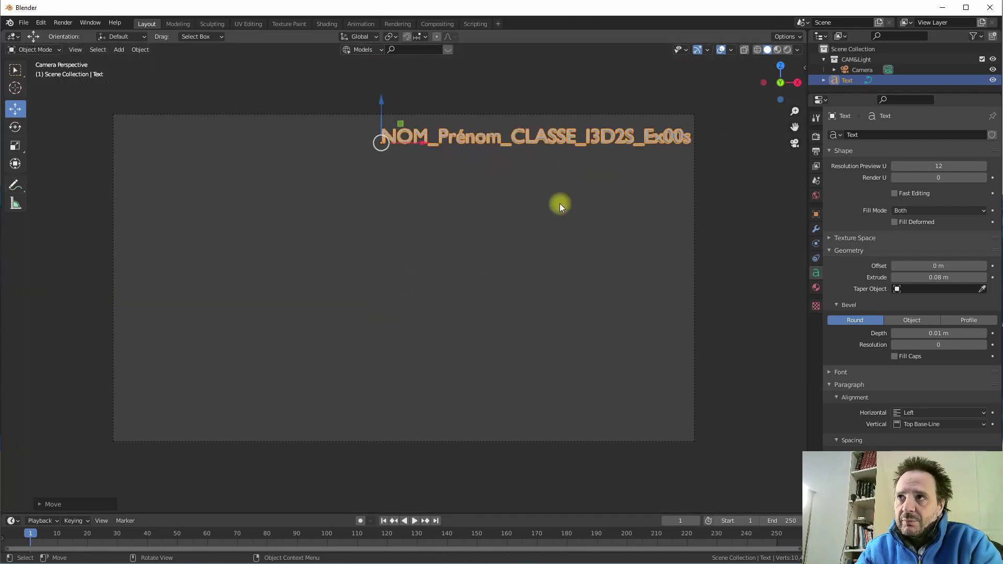
pyautogui.click(402, 140)
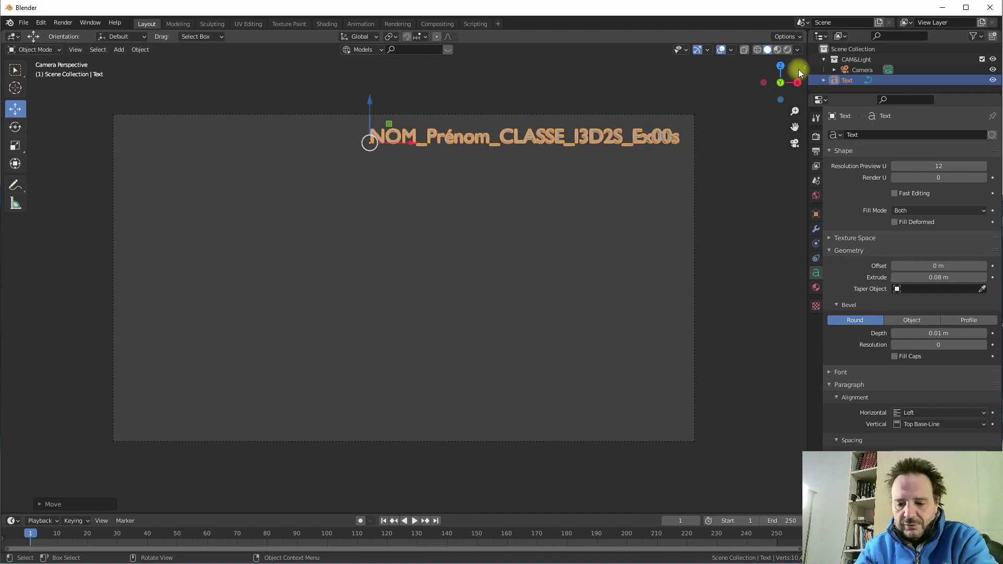
# Enable Camera to View and dolly the camera in and out, leaving it slightly farther from the text
pyautogui.press('n')
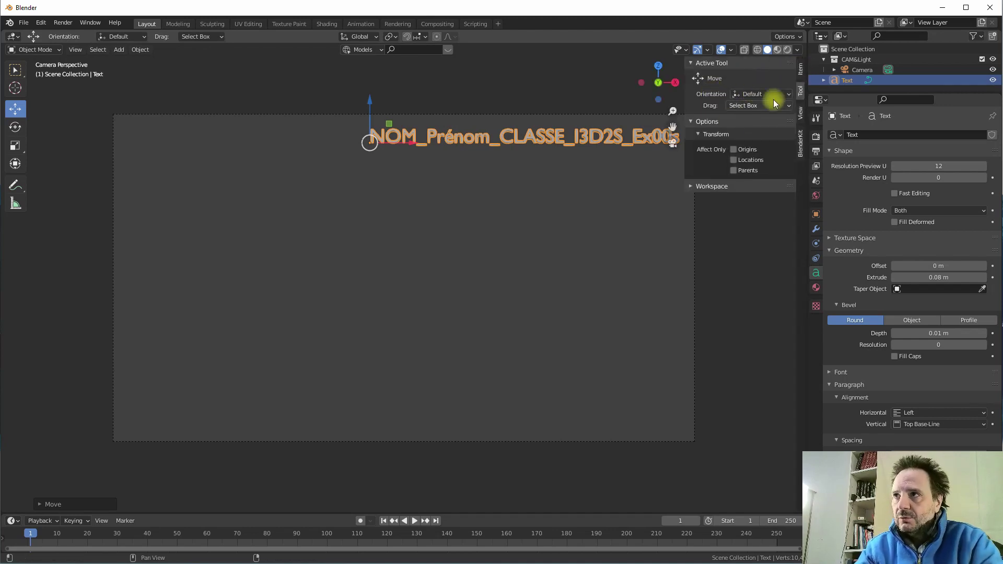
pyautogui.click(800, 109)
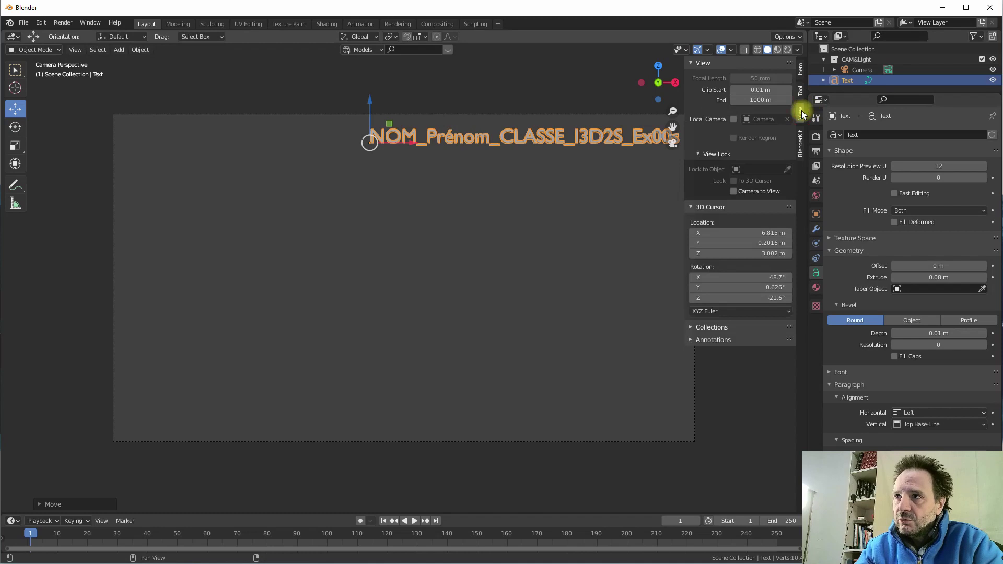
pyautogui.click(734, 191)
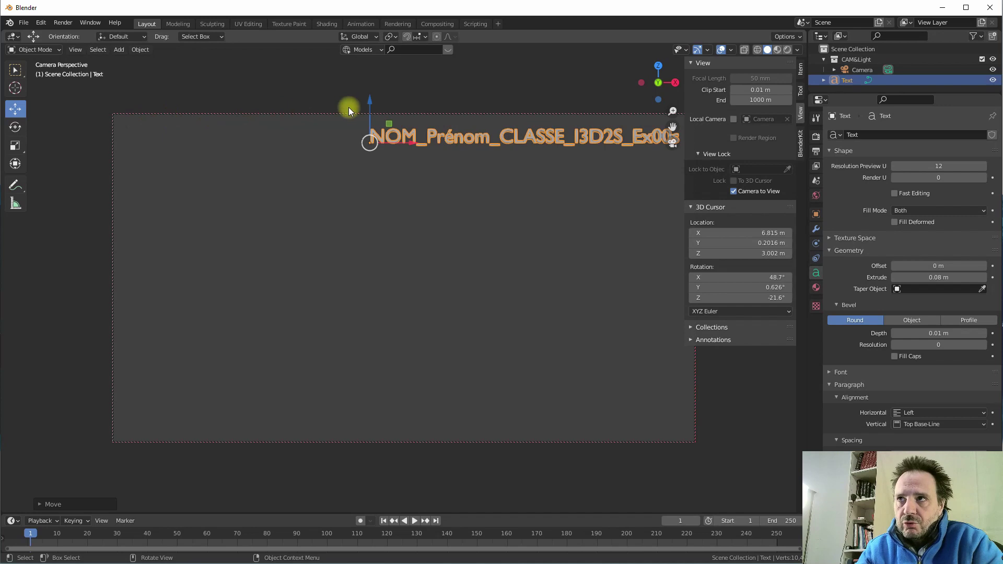
pyautogui.scroll(-2, 378, 265)
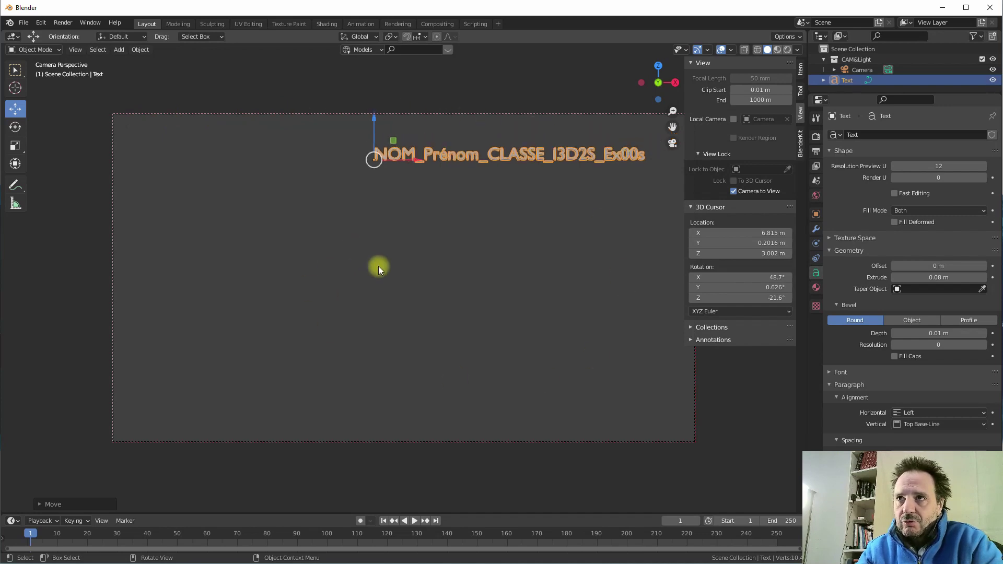
pyautogui.scroll(2, 378, 265)
pyautogui.scroll(-1, 377, 266)
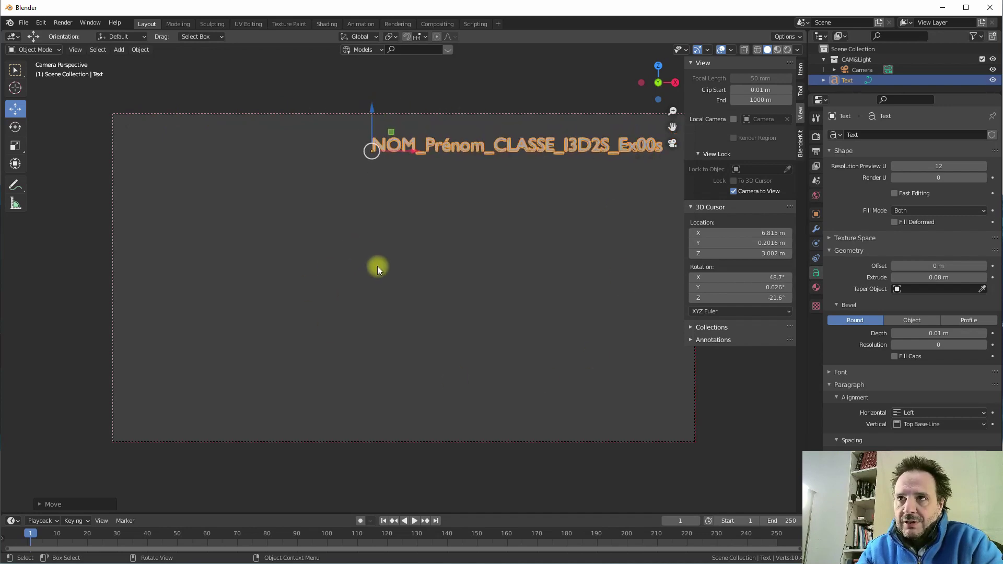
pyautogui.scroll(-2, 377, 266)
pyautogui.scroll(2, 377, 265)
pyautogui.scroll(1, 377, 265)
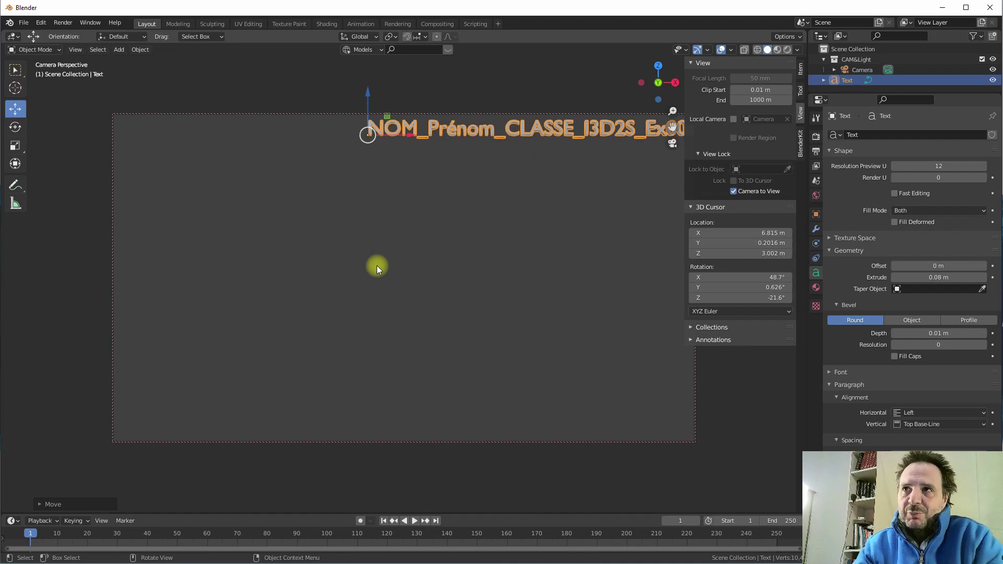
pyautogui.scroll(-1, 377, 266)
pyautogui.scroll(1, 376, 266)
pyautogui.scroll(-1, 376, 266)
pyautogui.scroll(1, 376, 266)
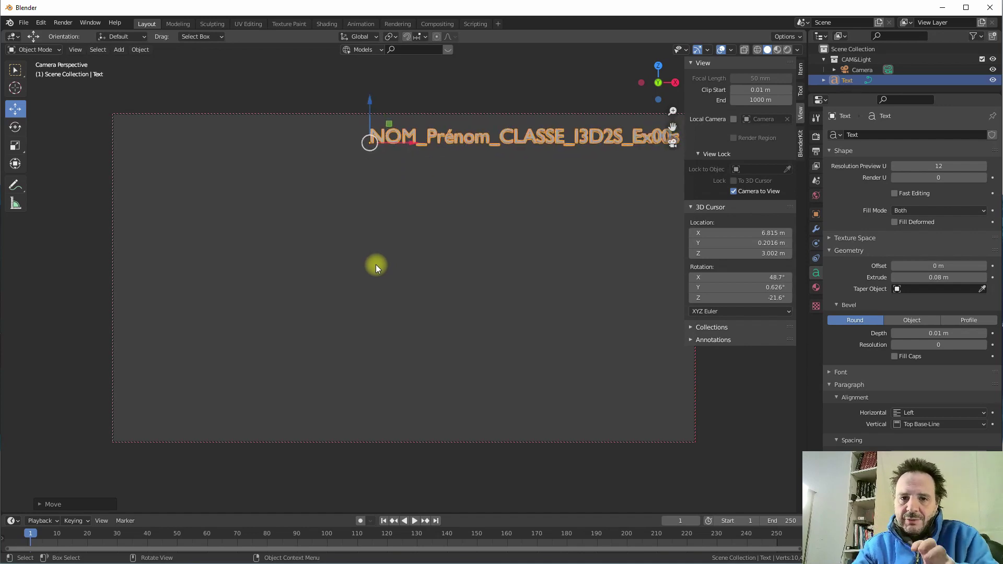
pyautogui.scroll(2, 376, 266)
pyautogui.scroll(-2, 376, 266)
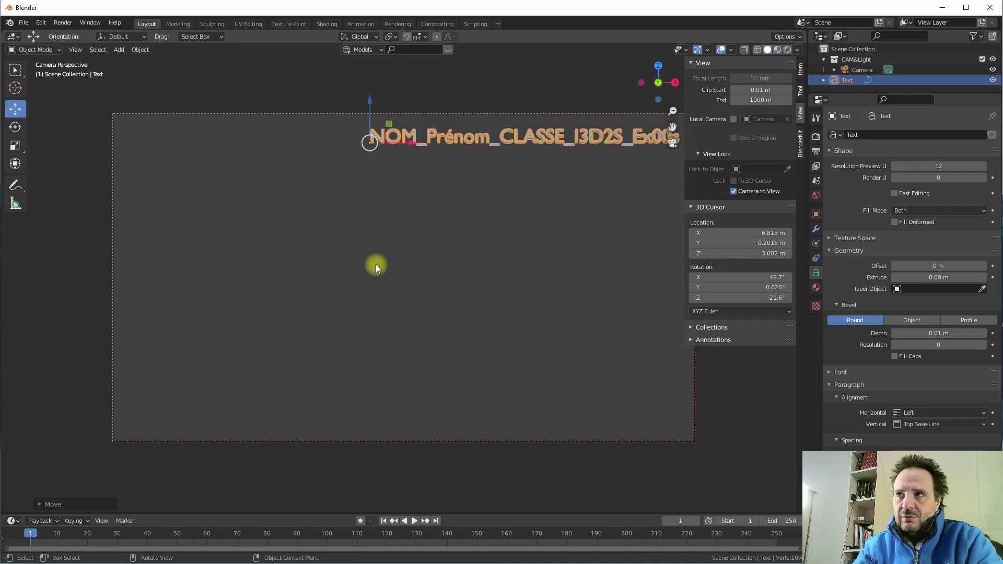
pyautogui.scroll(-1, 377, 266)
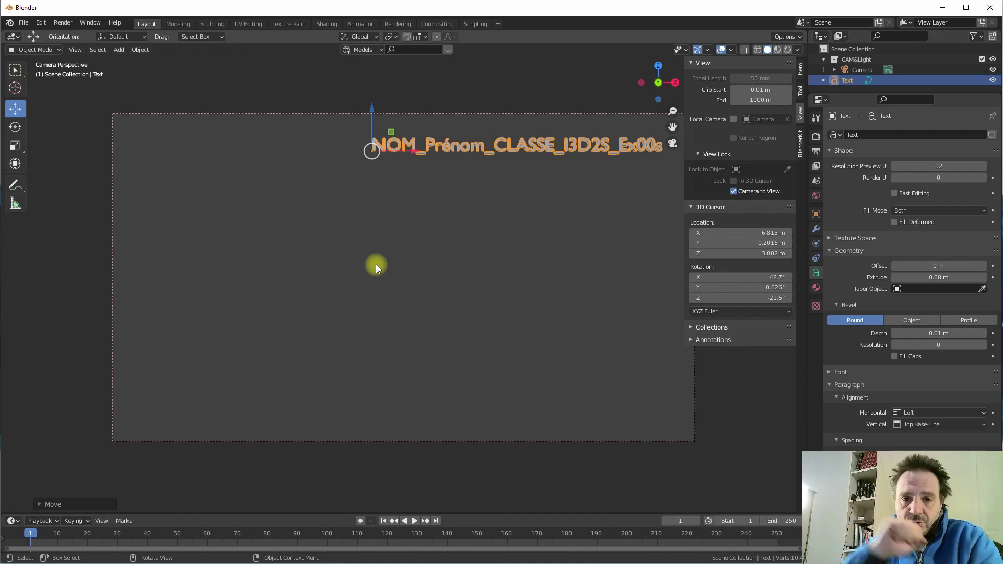
# Disable Camera to View and shift the text slightly up and right toward the camera frame's corner
pyautogui.click(734, 191)
pyautogui.moveTo(686, 78); pyautogui.dragTo(802, 110)
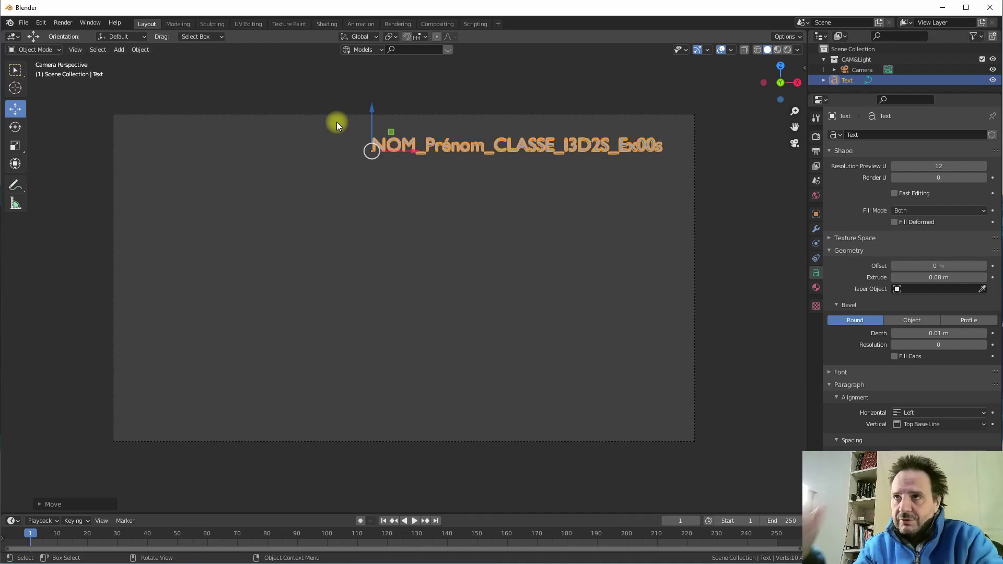
pyautogui.moveTo(369, 111); pyautogui.dragTo(369, 107)
pyautogui.moveTo(400, 146); pyautogui.dragTo(423, 140)
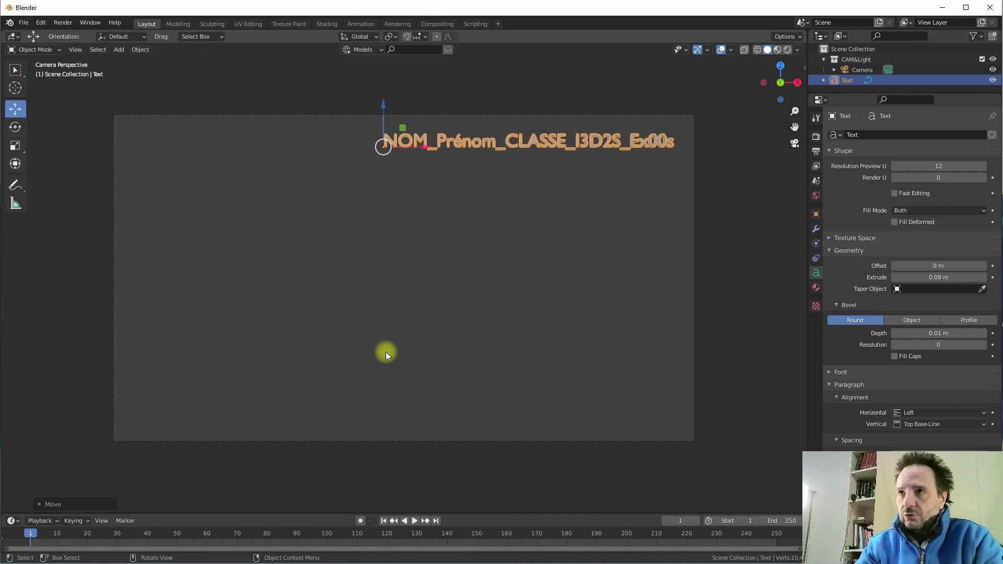
# Leave the camera view and parent the text to the camera with the Object option
pyautogui.click(795, 142)
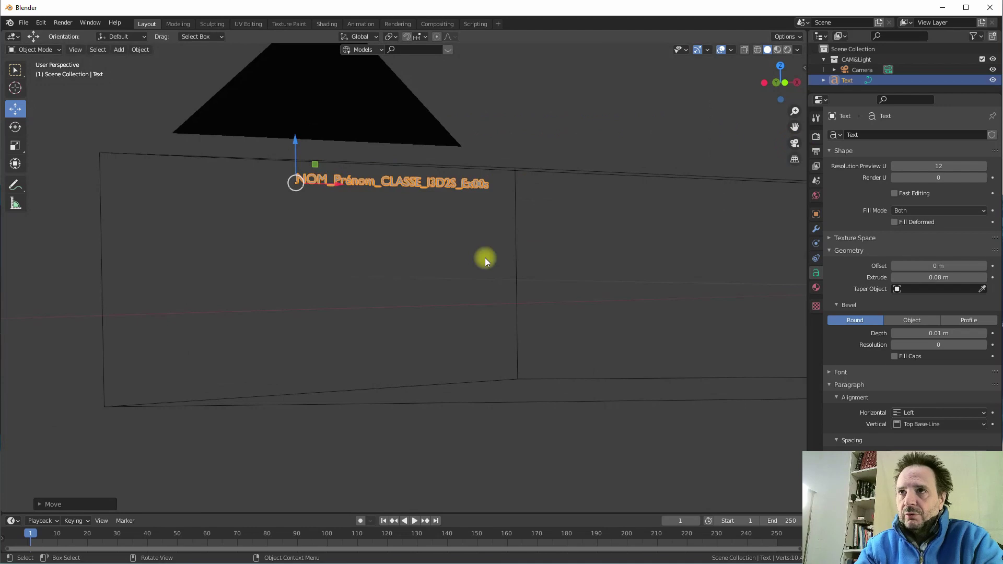
pyautogui.moveTo(477, 251); pyautogui.dragTo(604, 214, button='middle')
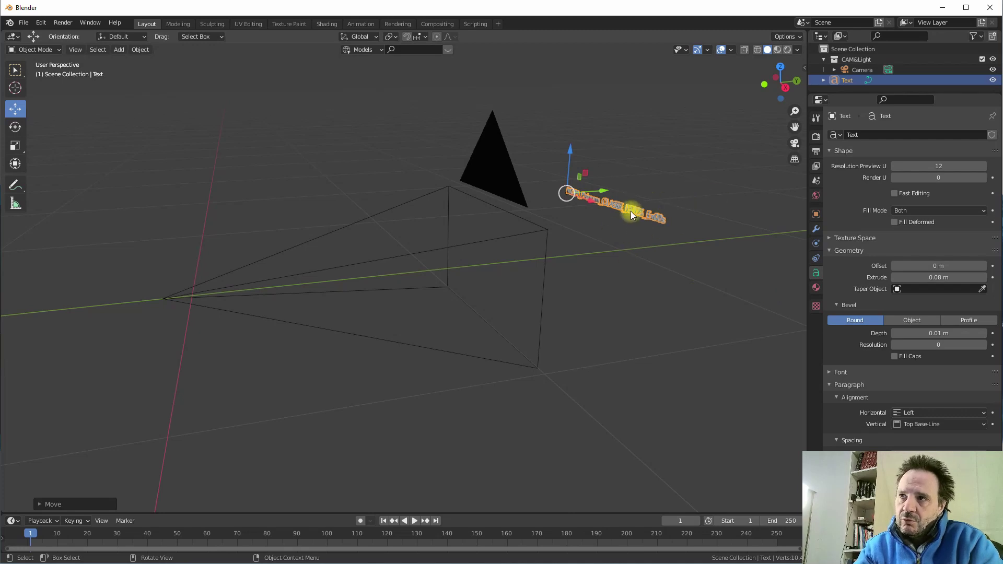
pyautogui.click(486, 134)
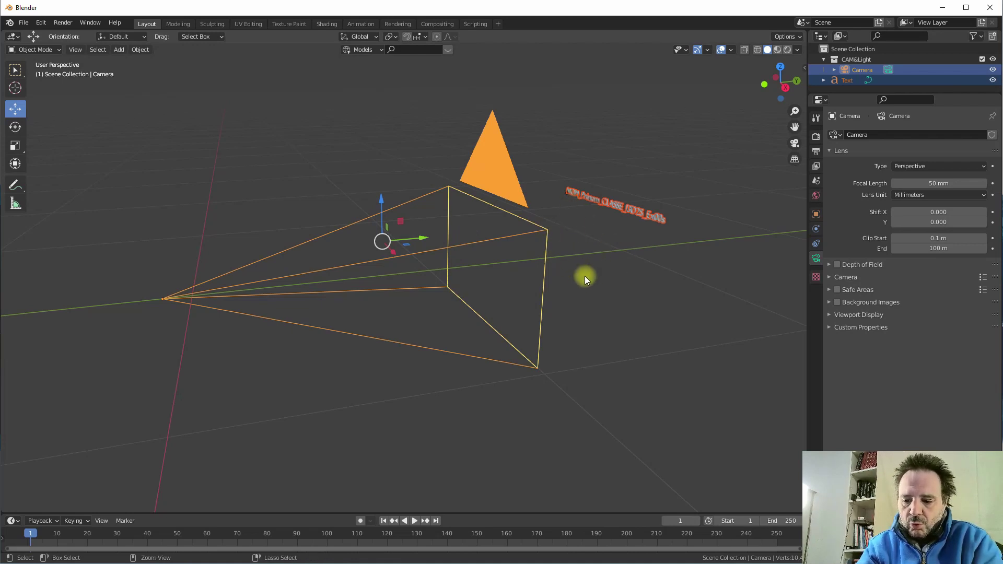
pyautogui.hotkey('ctrl', 'p')
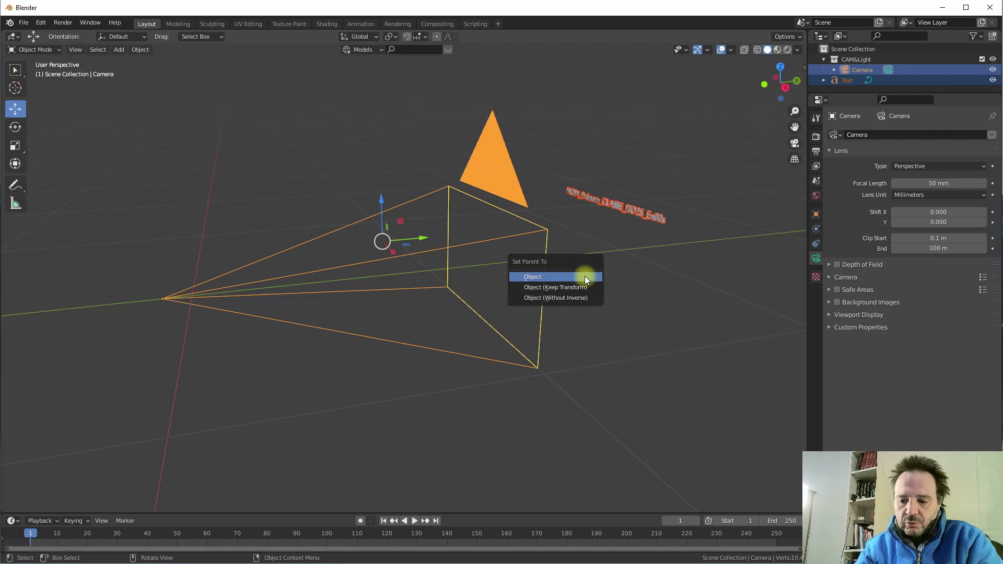
pyautogui.click(585, 275)
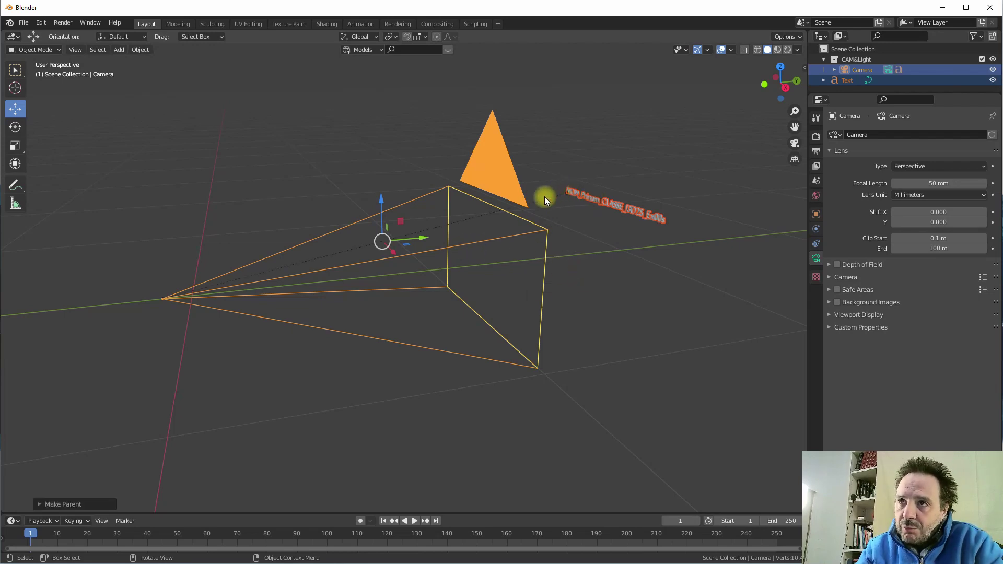
# Move only the camera along the global Z axis to test the parenting of the text
pyautogui.click(589, 196)
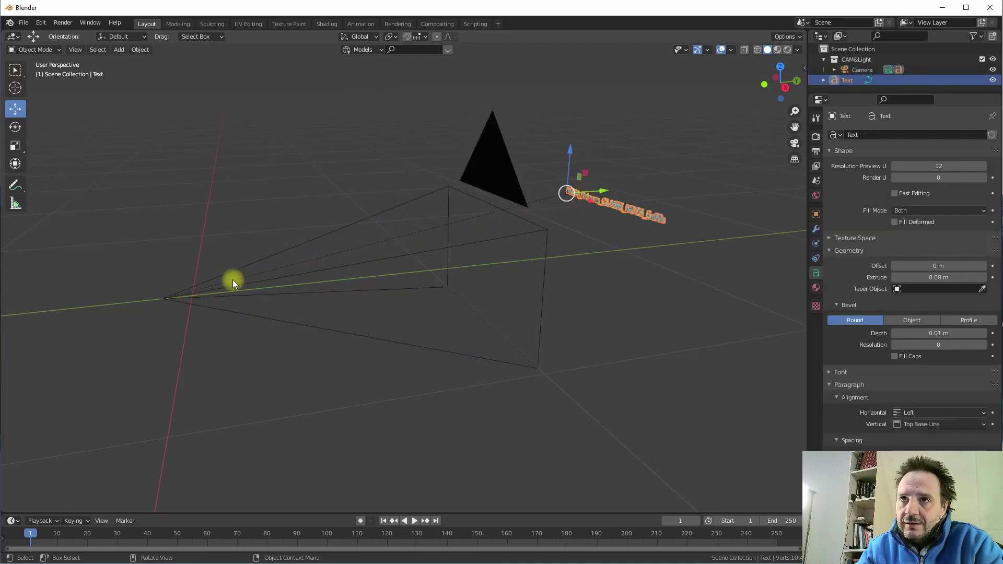
pyautogui.moveTo(195, 285); pyautogui.dragTo(294, 253, button='middle')
pyautogui.click(307, 257)
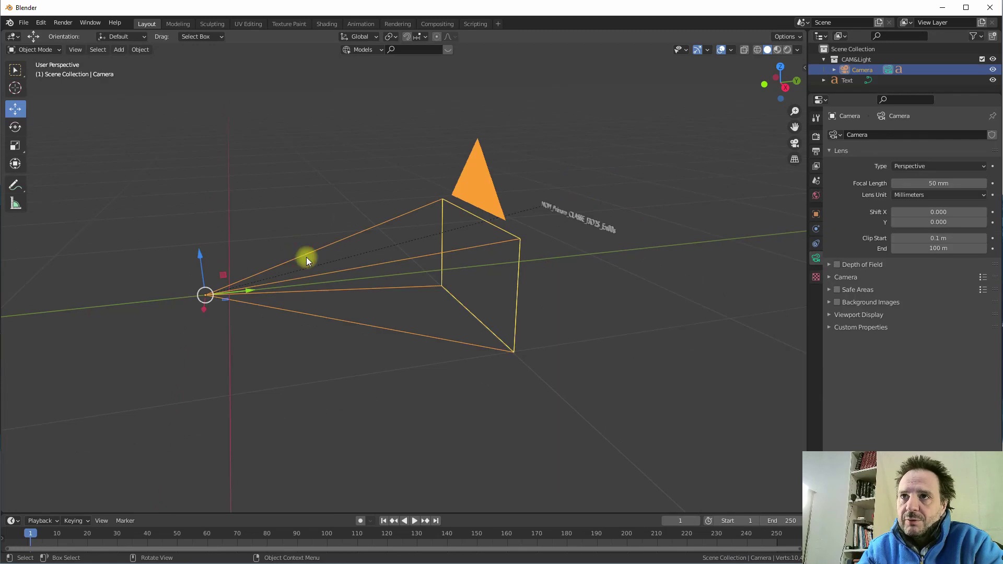
pyautogui.press('g')
pyautogui.press('z')
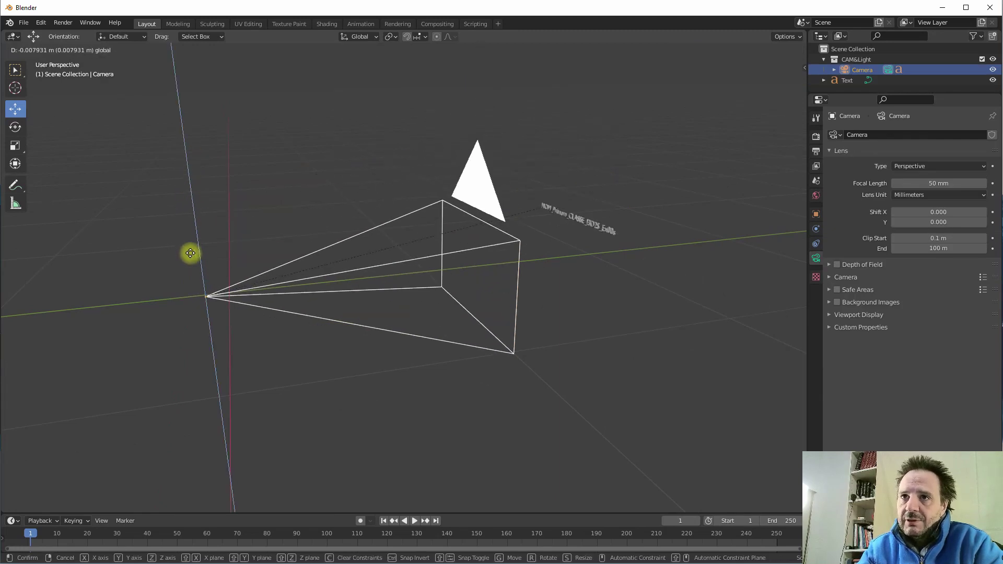
pyautogui.click(385, 256)
pyautogui.scroll(-5, 385, 256)
pyautogui.moveTo(383, 255); pyautogui.dragTo(446, 262, button='middle')
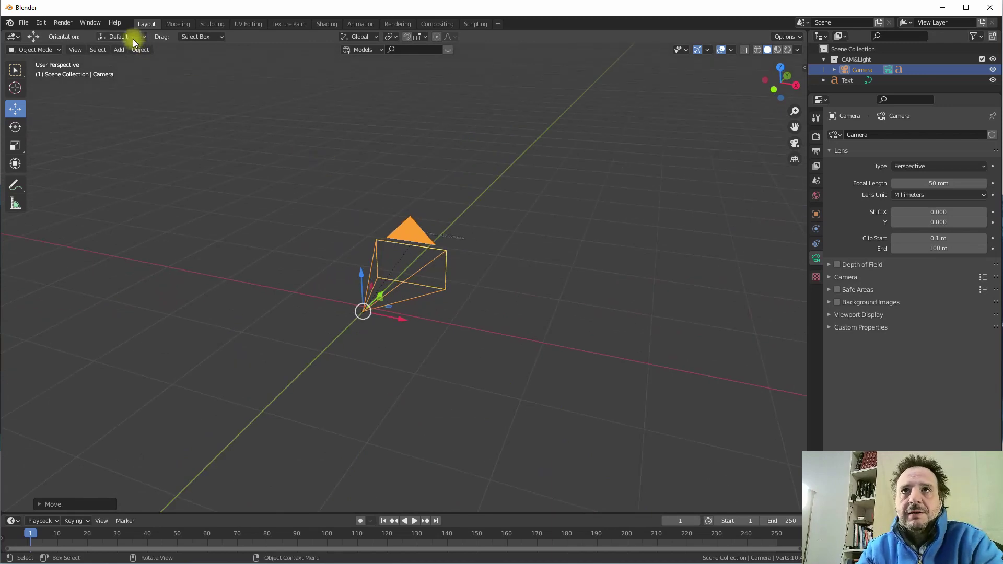
# Start saving the scene as a new file, create a folder named Exercice00 in the parent directory and open it
pyautogui.click(22, 23)
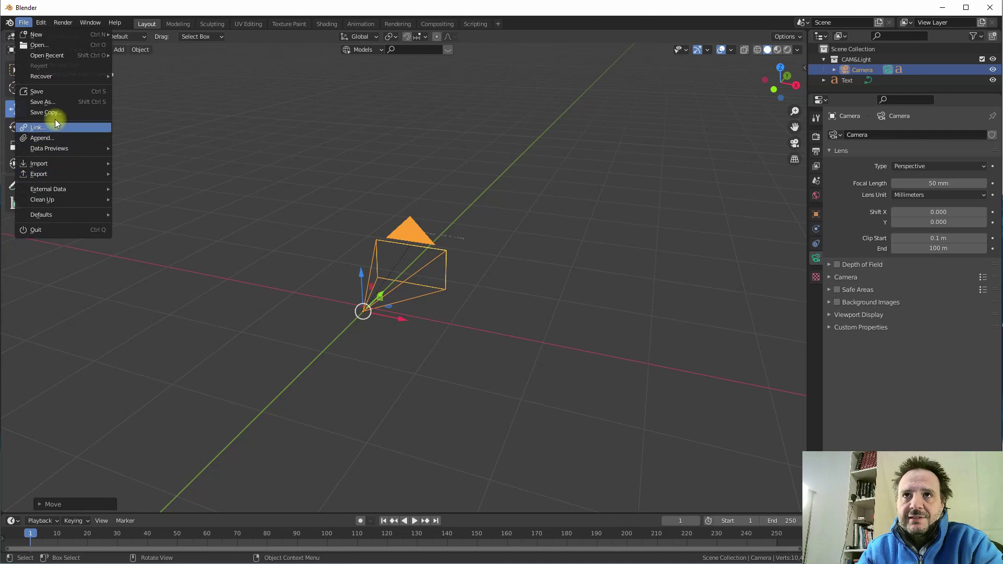
pyautogui.click(48, 103)
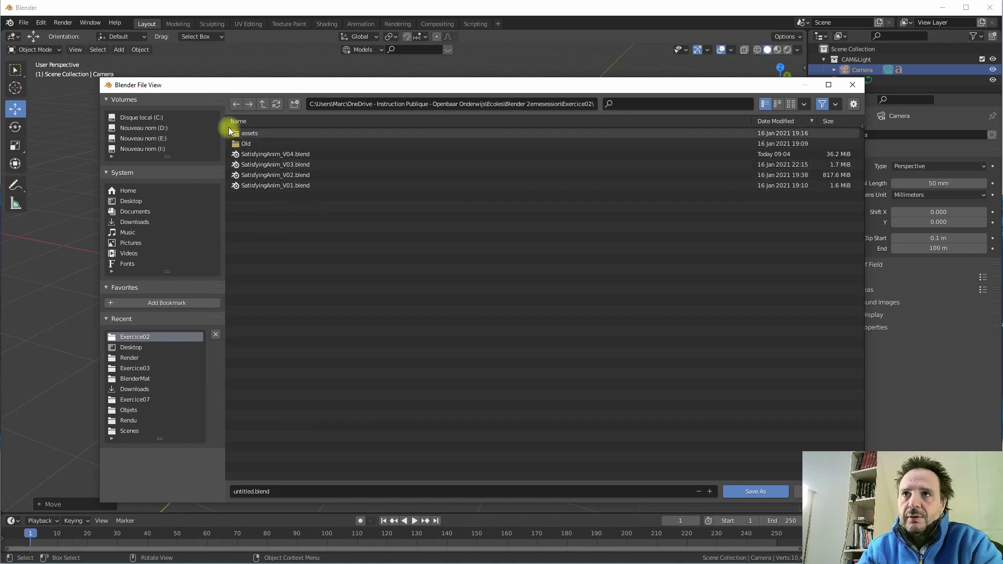
pyautogui.click(263, 104)
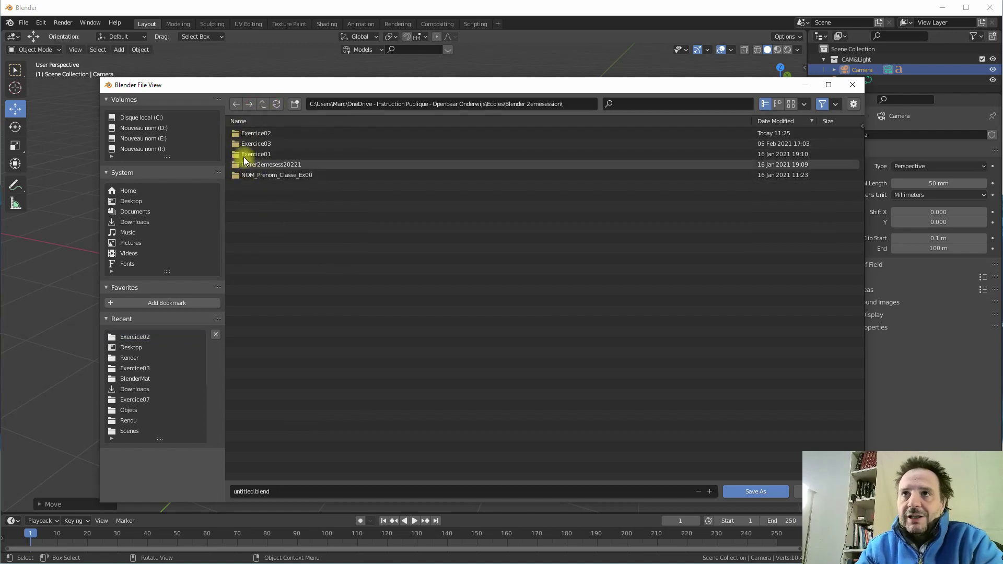
pyautogui.click(294, 104)
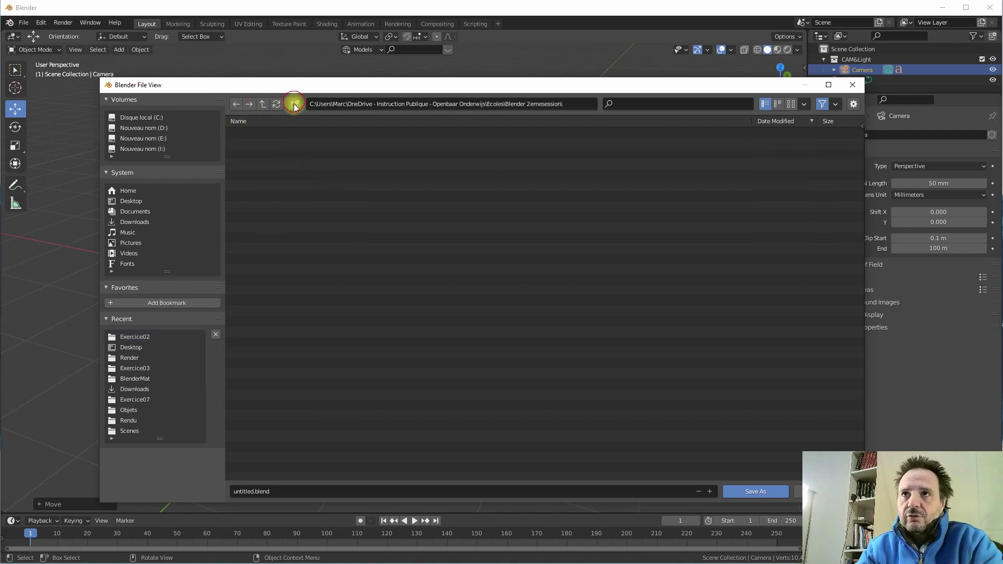
pyautogui.write('Exerc')
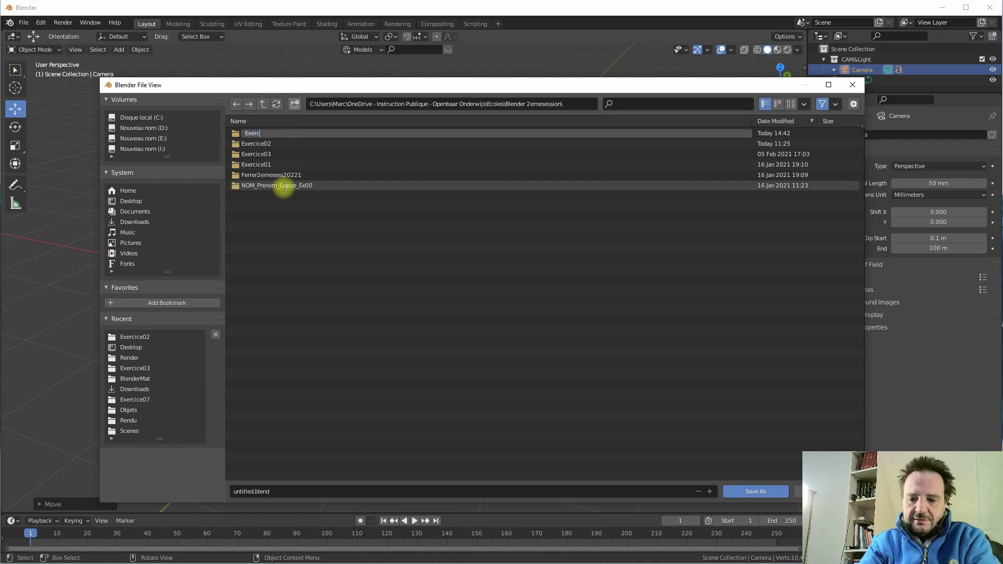
pyautogui.write('ice00')
pyautogui.click(251, 133)
pyautogui.doubleClick(252, 133)
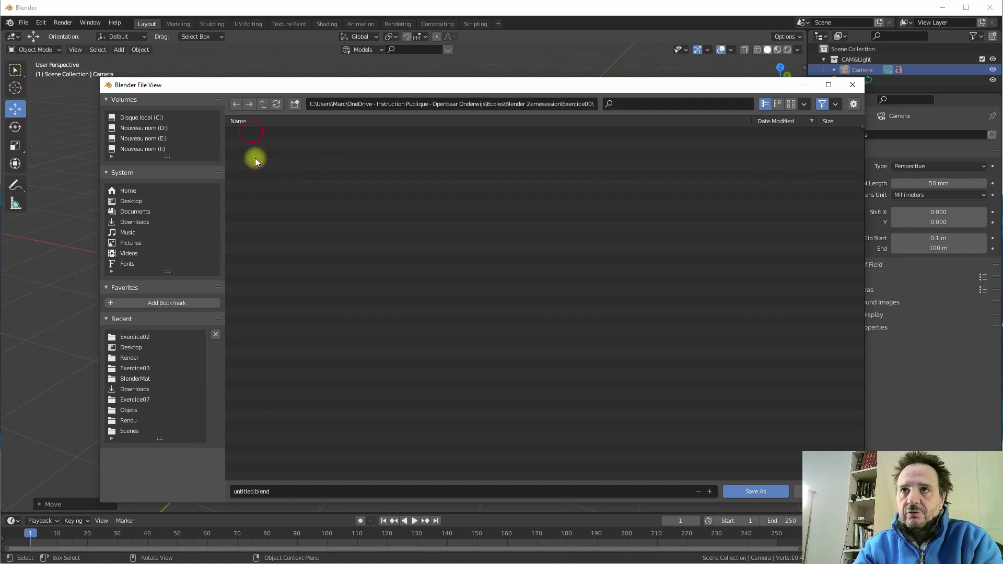
# Begin the scene's file name with NOM_Prenom, without an accent, in place of the default name
pyautogui.click(271, 490)
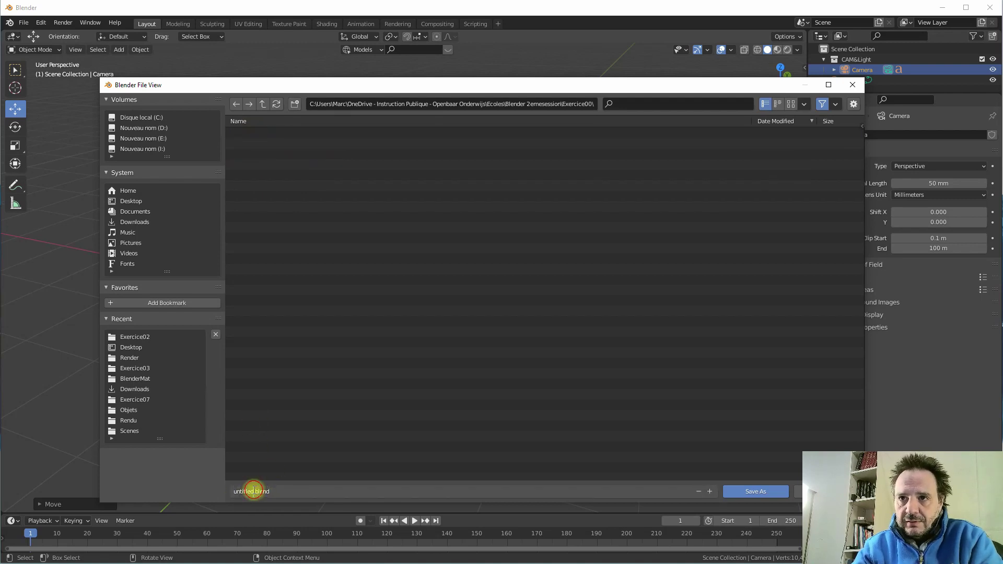
pyautogui.write('NOM')
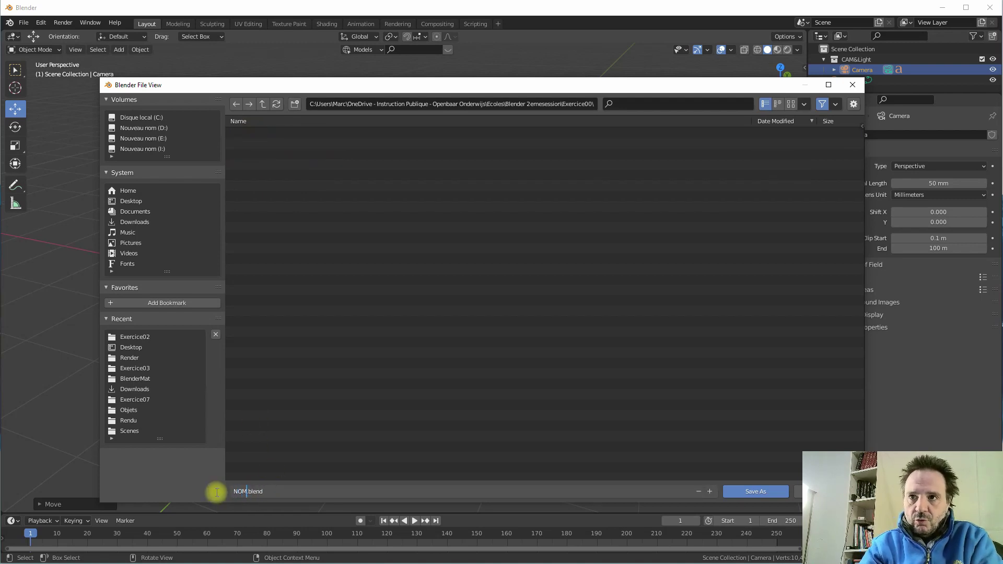
pyautogui.write('_P')
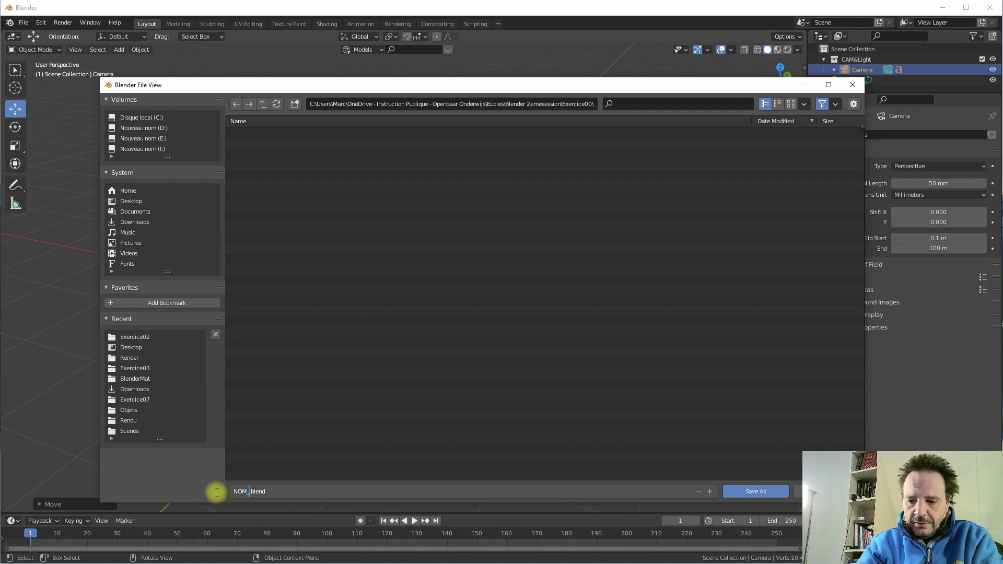
pyautogui.write('rénom')
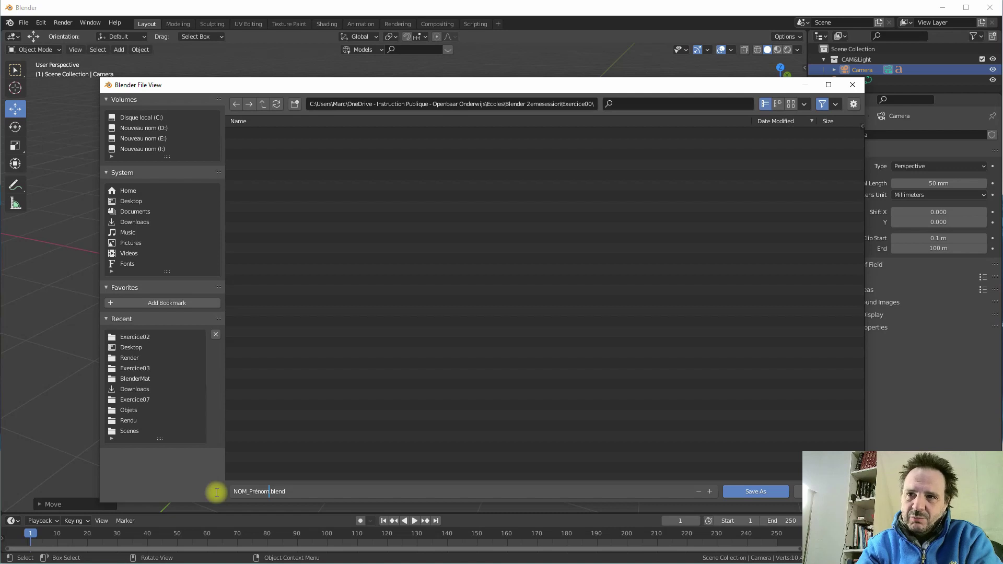
pyautogui.press('BackSpace')
pyautogui.press('BackSpace')
pyautogui.press('BackSpace')
pyautogui.press('BackSpace')
pyautogui.write('enom')
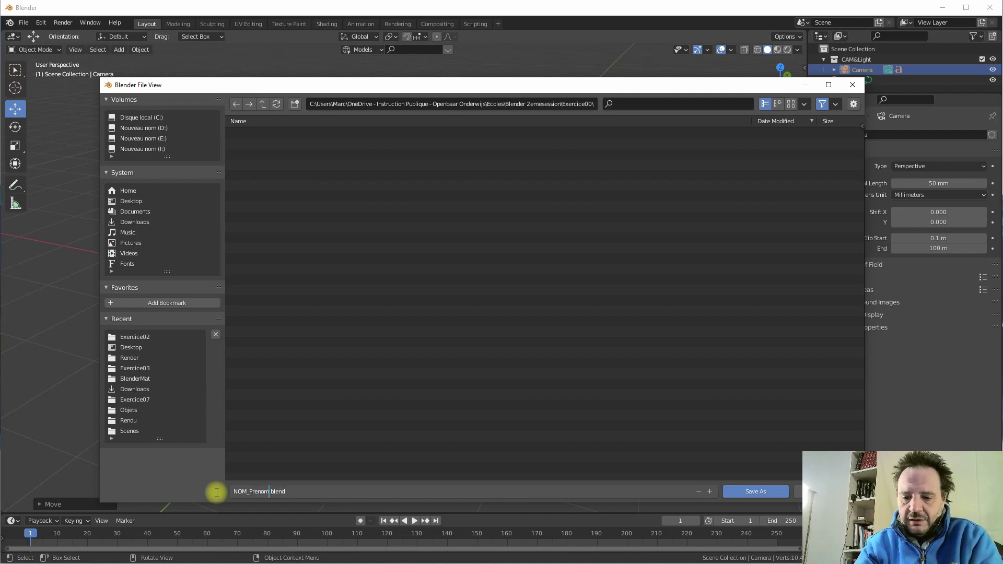
# Complete the file name as NOM_Prenom_CLASSE_I3D2S_EX00.blend and save the scene in the Exercice00 folder
pyautogui.write('_')
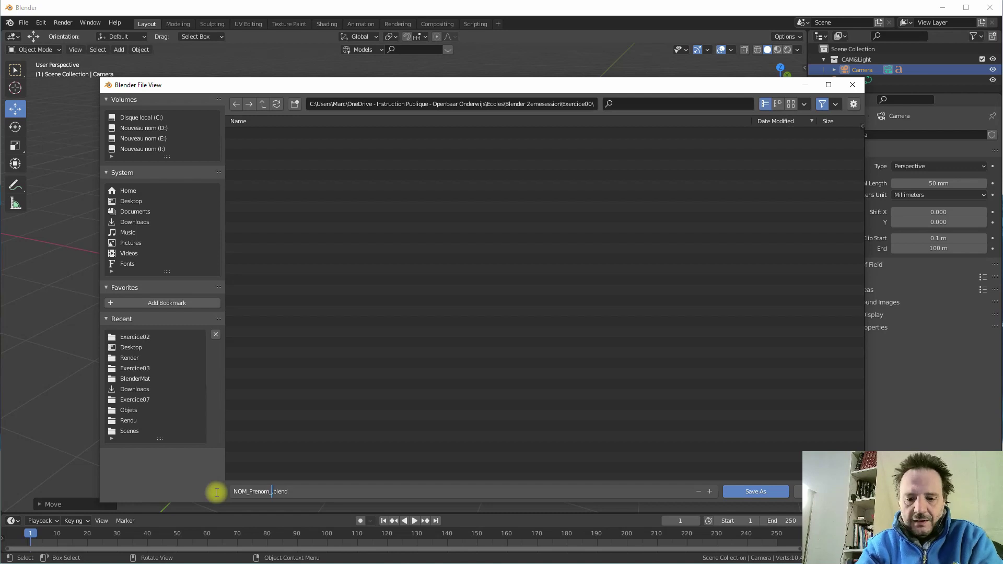
pyautogui.write('CLASSE')
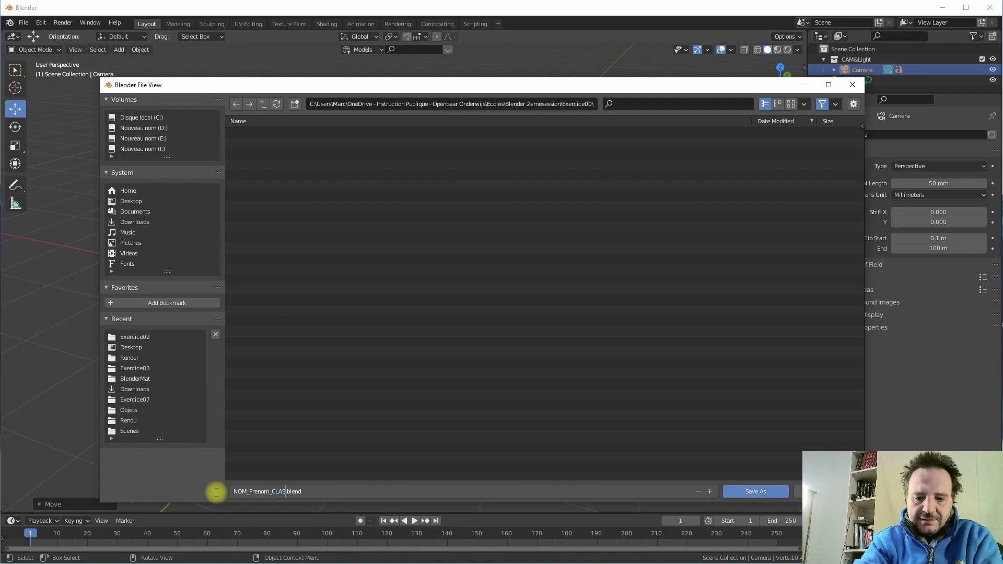
pyautogui.write('_')
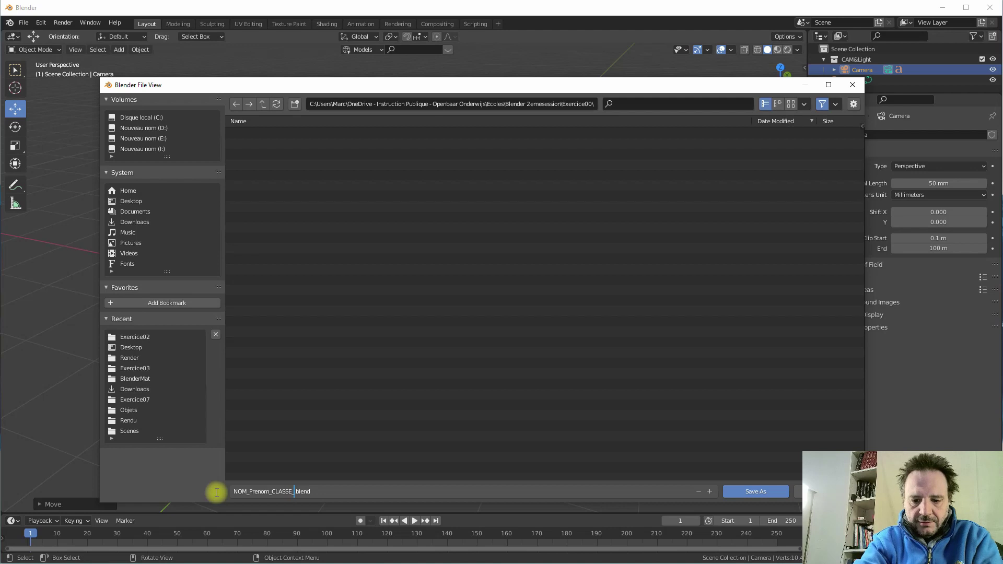
pyautogui.write('I3D2')
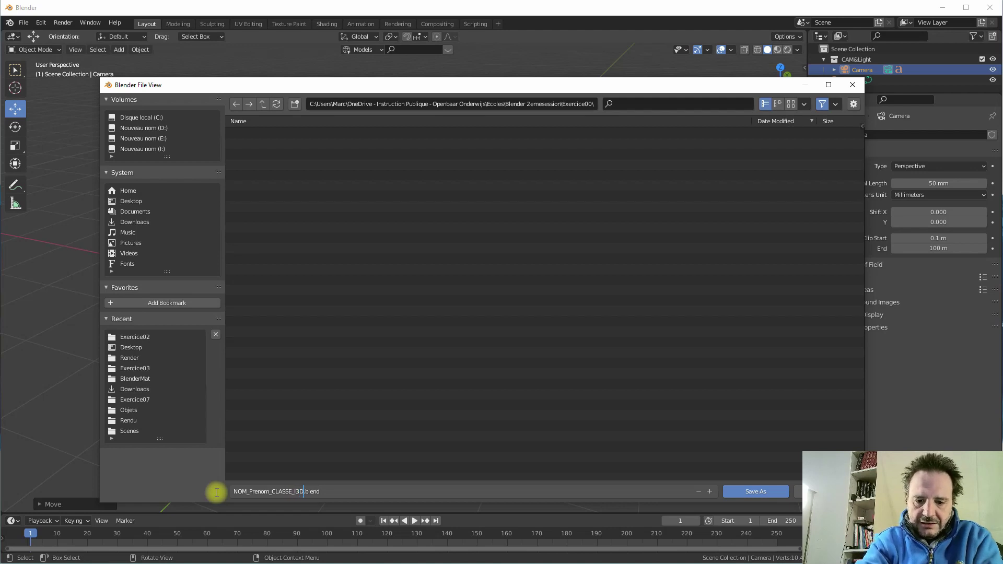
pyautogui.write('S')
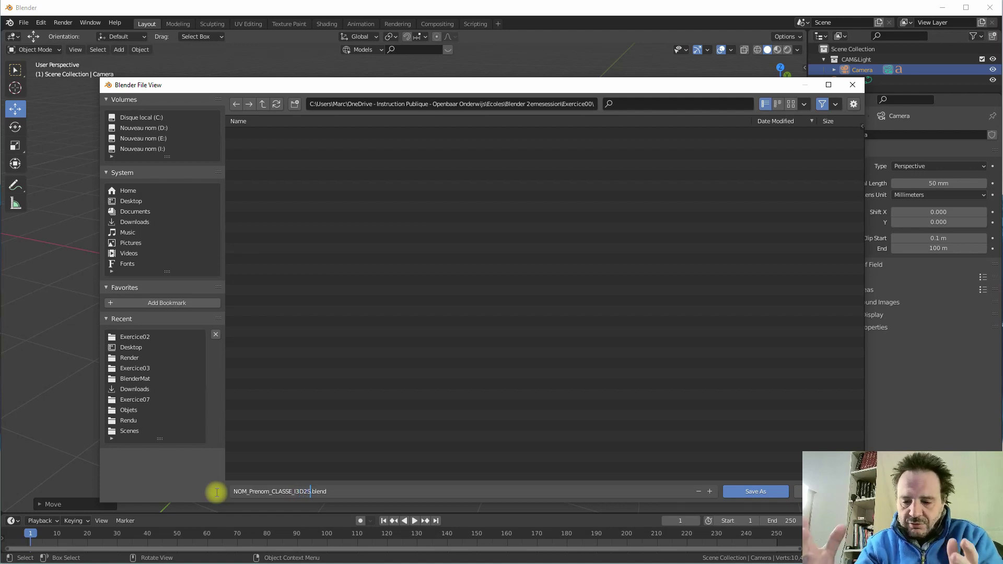
pyautogui.write('_')
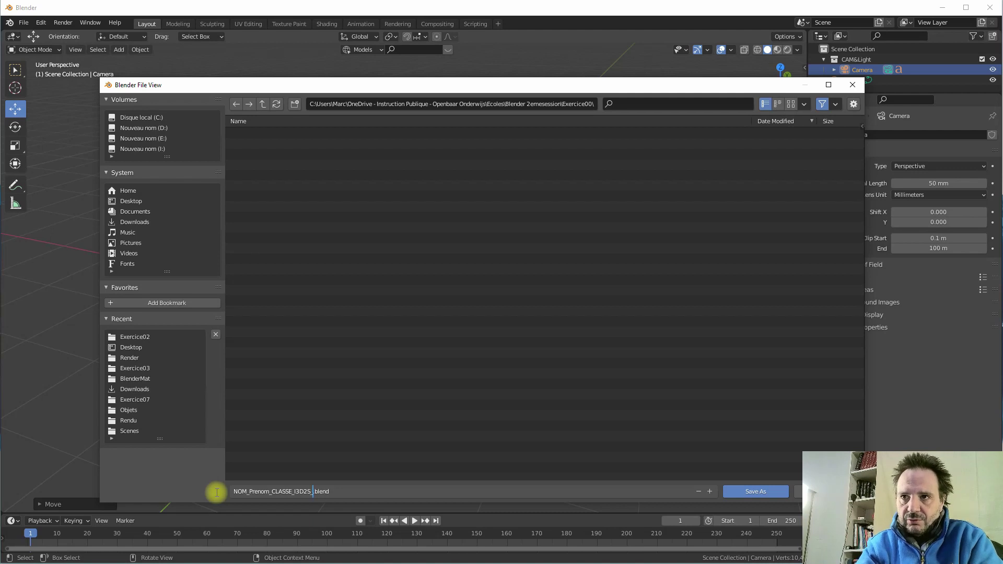
pyautogui.write('EX00')
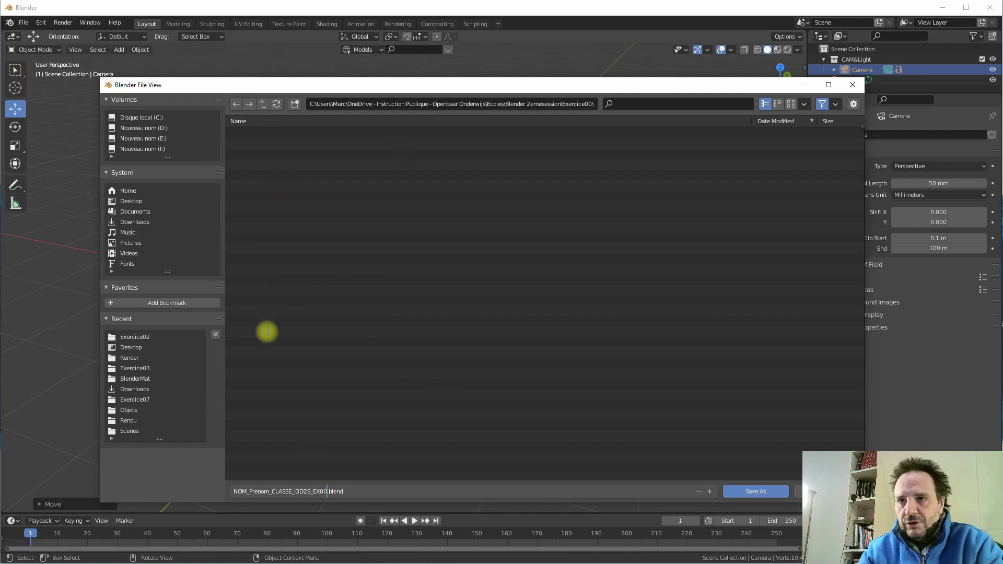
pyautogui.click(757, 492)
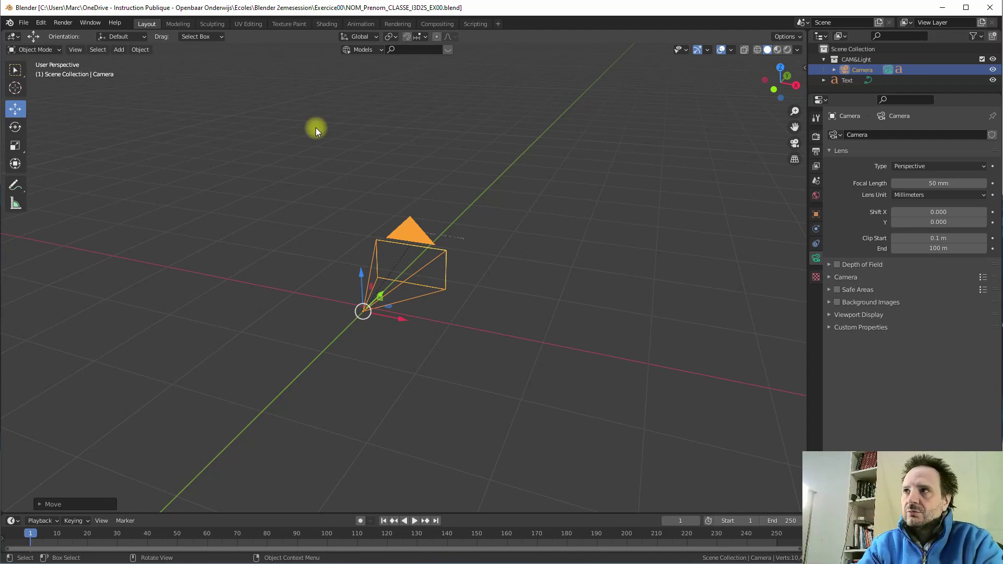
# Enlarge the Outliner, rename the Text object as Nom and save the file
pyautogui.moveTo(844, 93); pyautogui.dragTo(845, 152)
pyautogui.click(843, 82)
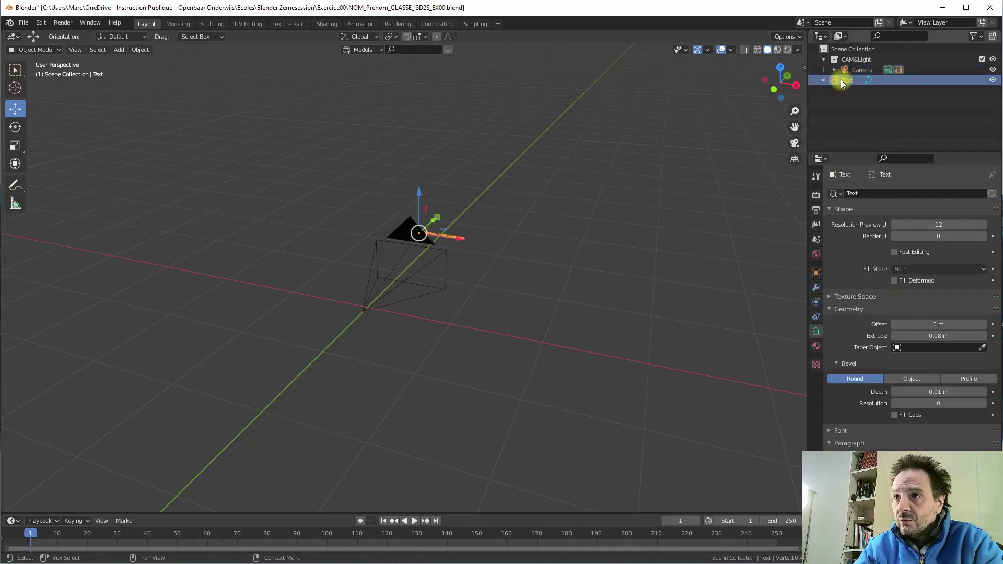
pyautogui.doubleClick(845, 79)
pyautogui.write('Nom')
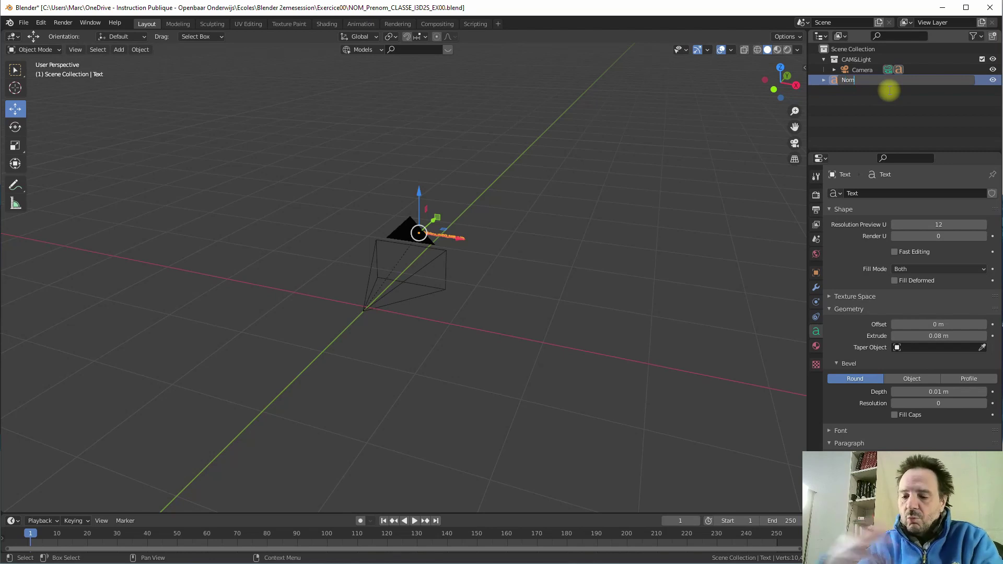
pyautogui.press('Return')
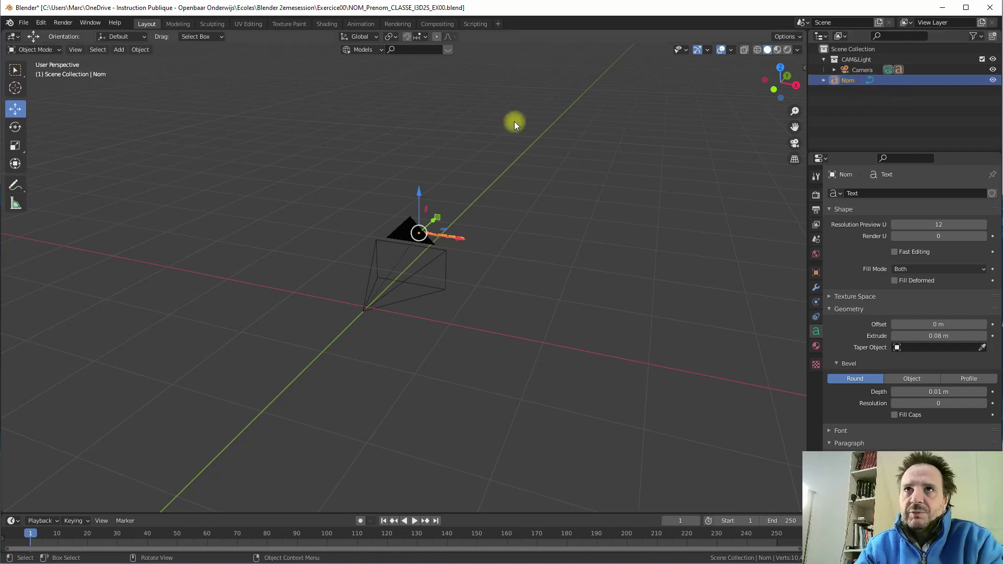
pyautogui.click(24, 22)
pyautogui.click(36, 89)
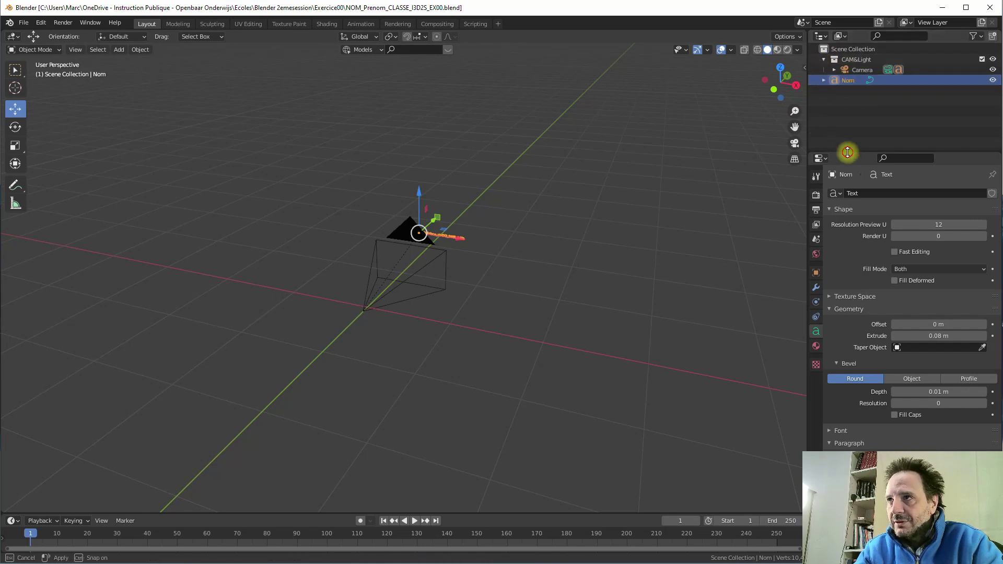
# Expand the Camera in the Outliner, move the Nom text into the CAM&Light collection and save the file
pyautogui.moveTo(847, 152); pyautogui.dragTo(849, 188)
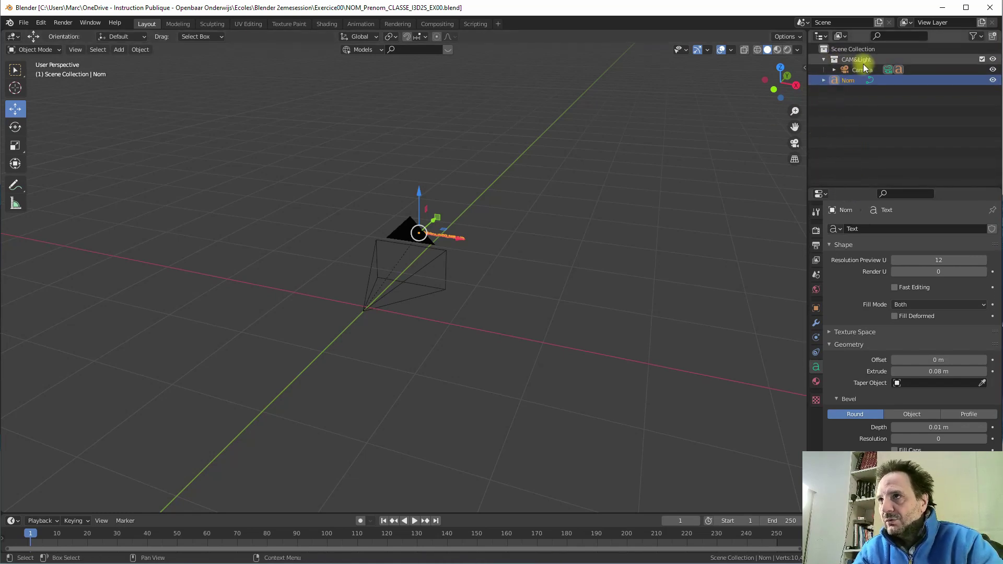
pyautogui.click(834, 69)
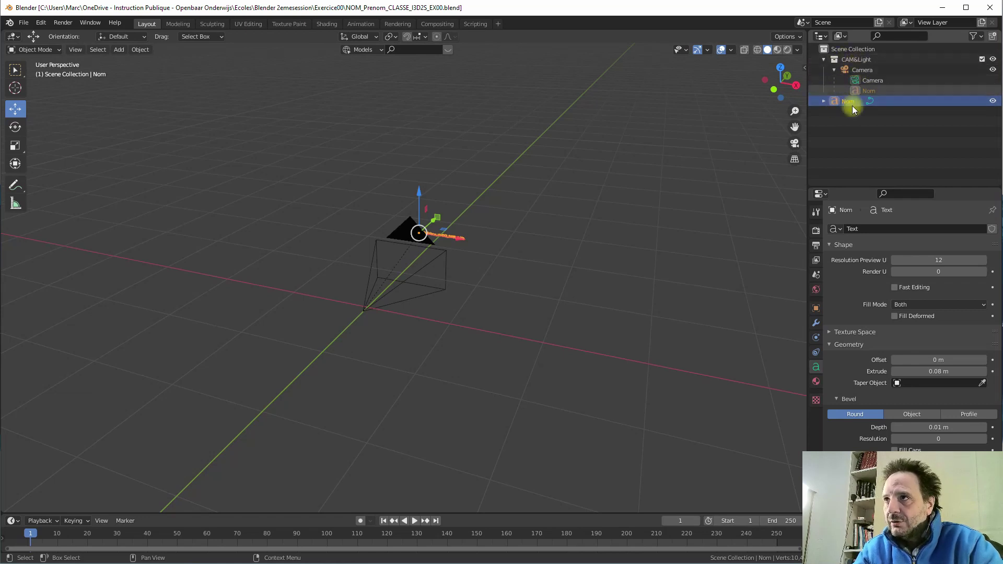
pyautogui.moveTo(836, 101); pyautogui.dragTo(848, 58)
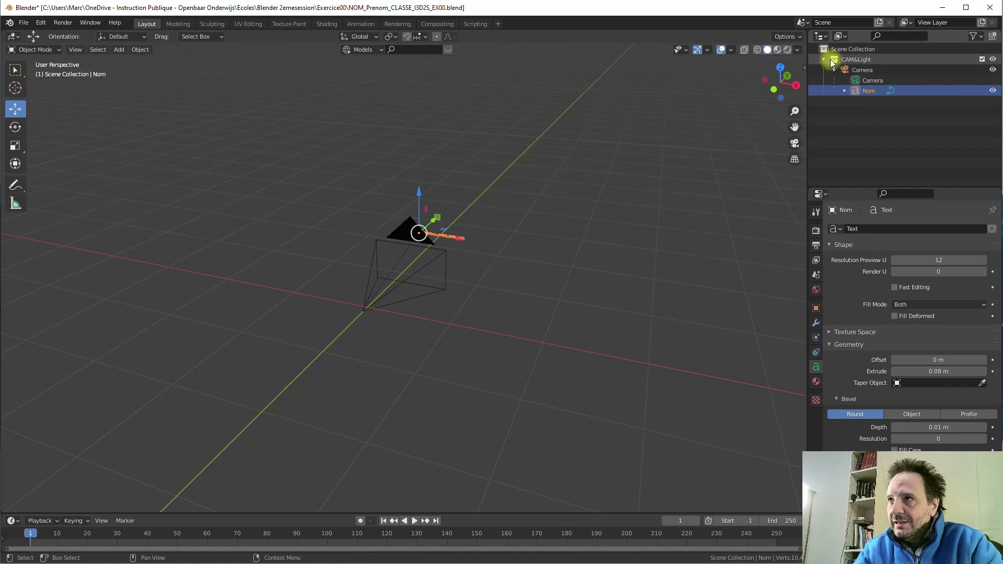
pyautogui.click(824, 59)
pyautogui.click(823, 59)
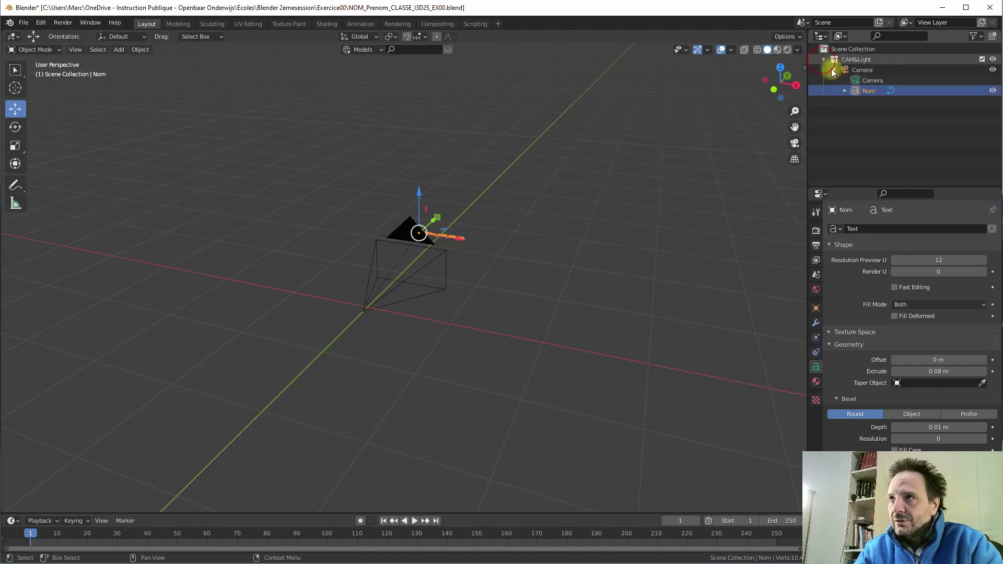
pyautogui.click(24, 24)
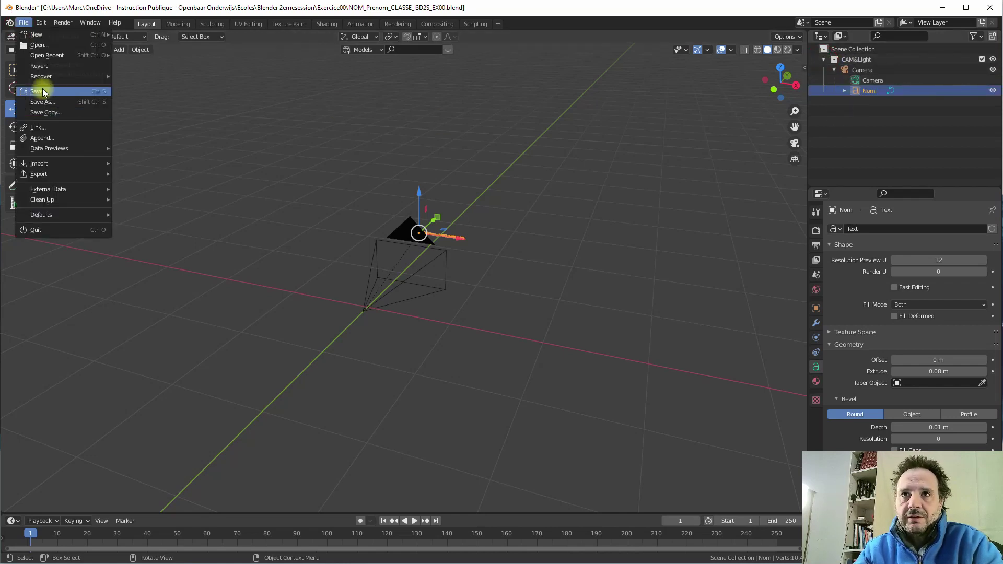
pyautogui.click(42, 89)
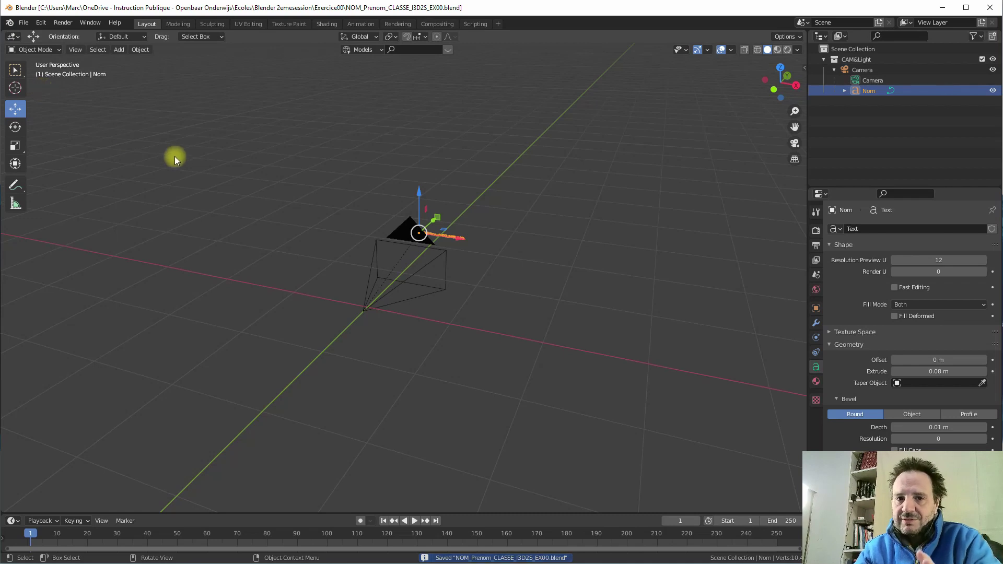